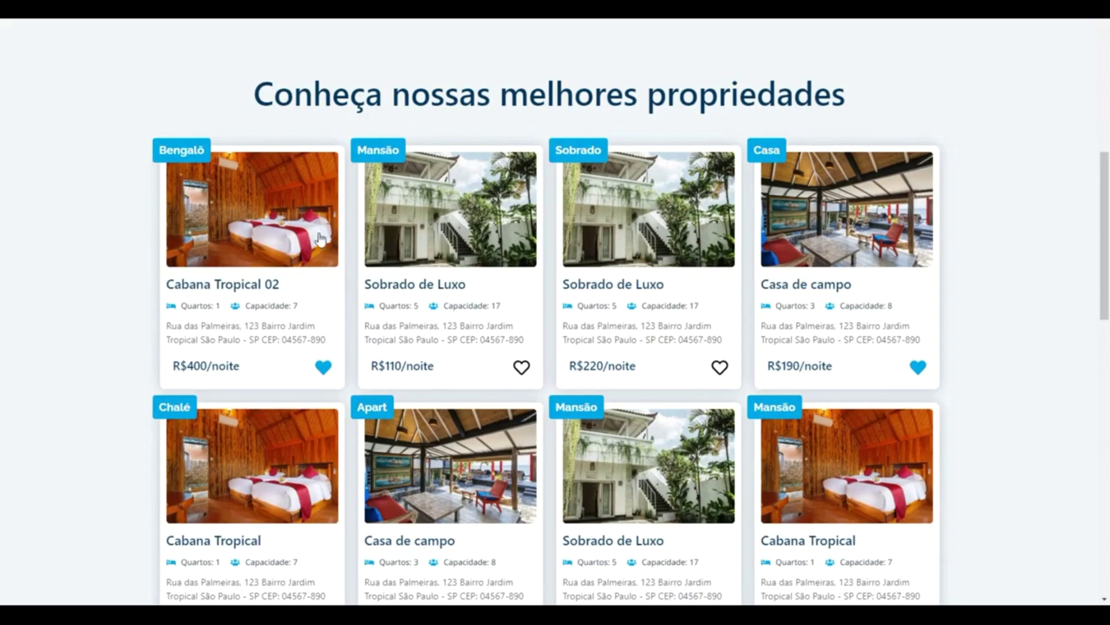
Examine the Cabana Tropical 02 property page, including its description, Instalações, Refeições and Localização sections
{"action": "scroll", "coordinate": [854, 204], "scroll_direction": "down", "scroll_amount": 2}
{"action": "scroll", "coordinate": [855, 204], "scroll_direction": "down", "scroll_amount": 3}
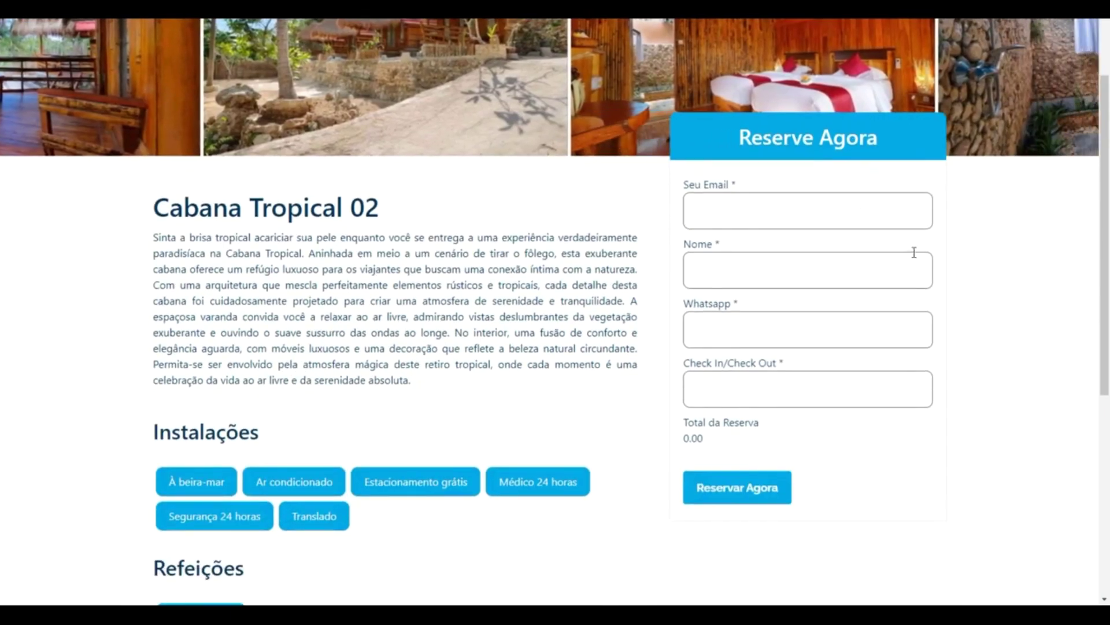
{"action": "triple_click", "coordinate": [155, 76]}
{"action": "left_click_drag", "start_coordinate": [195, 153], "coordinate": [516, 234]}
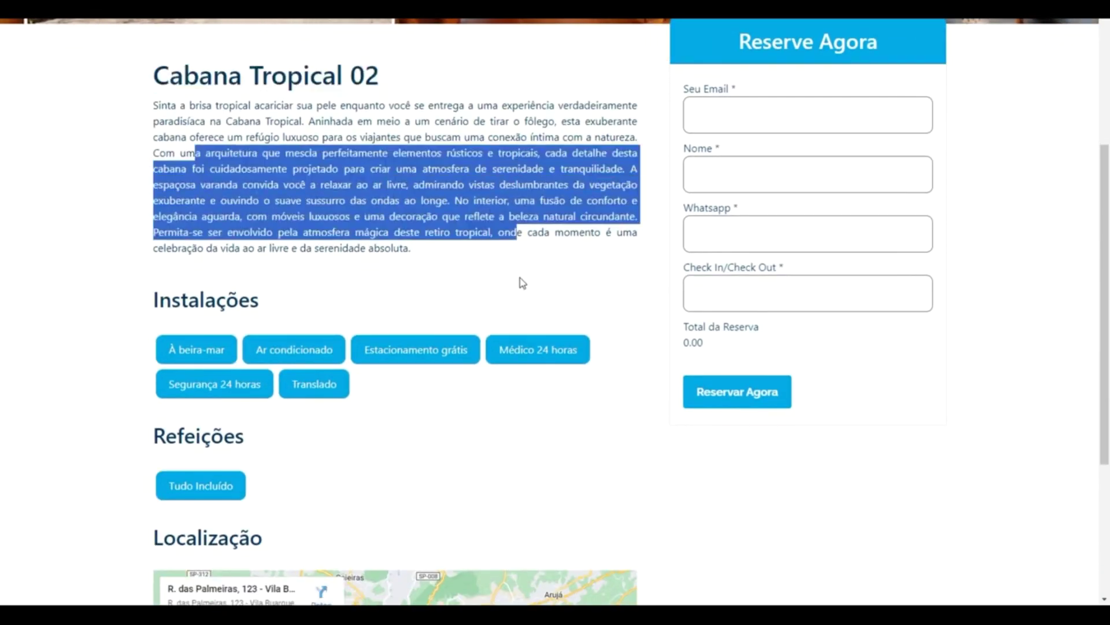
{"action": "scroll", "coordinate": [529, 284], "scroll_direction": "down", "scroll_amount": 3}
{"action": "triple_click", "coordinate": [291, 178]}
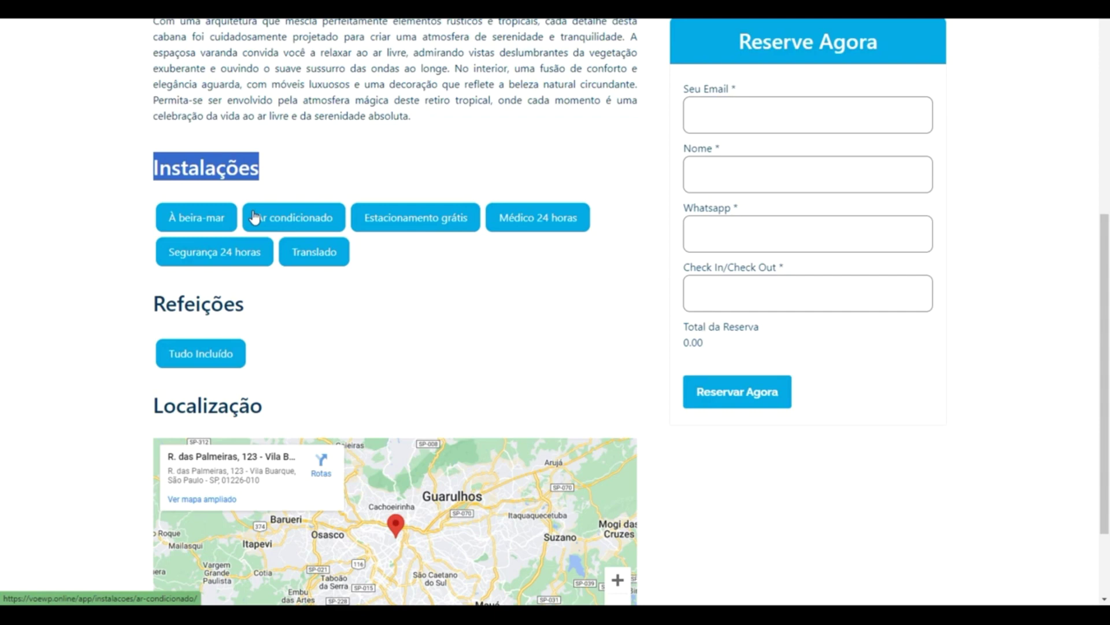
{"action": "scroll", "coordinate": [258, 232], "scroll_direction": "down", "scroll_amount": 2}
{"action": "left_click", "coordinate": [291, 243]}
{"action": "left_click_drag", "start_coordinate": [291, 243], "coordinate": [267, 300]}
{"action": "scroll", "coordinate": [278, 315], "scroll_direction": "down", "scroll_amount": 2}
{"action": "scroll", "coordinate": [232, 317], "scroll_direction": "up", "scroll_amount": 5}
{"action": "scroll", "coordinate": [315, 416], "scroll_direction": "down", "scroll_amount": 2}
{"action": "scroll", "coordinate": [439, 260], "scroll_direction": "up", "scroll_amount": 5}
{"action": "scroll", "coordinate": [571, 91], "scroll_direction": "down", "scroll_amount": 2}
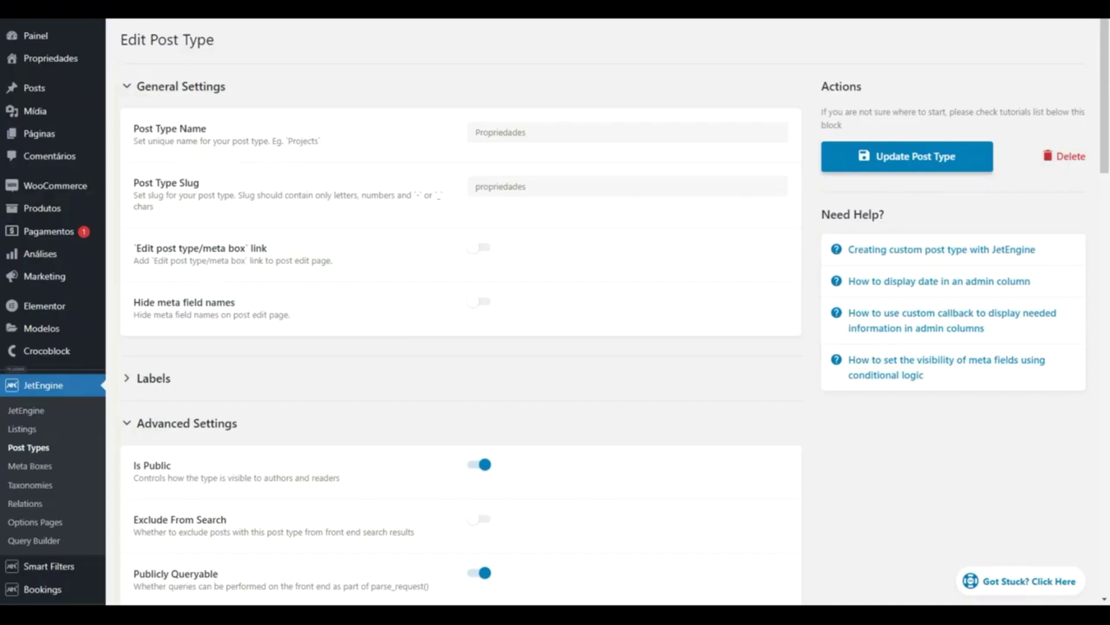
Create a new JetEngine taxonomy entry named Instalações with the slug instalacoes
{"action": "scroll", "coordinate": [726, 189], "scroll_direction": "down", "scroll_amount": 3}
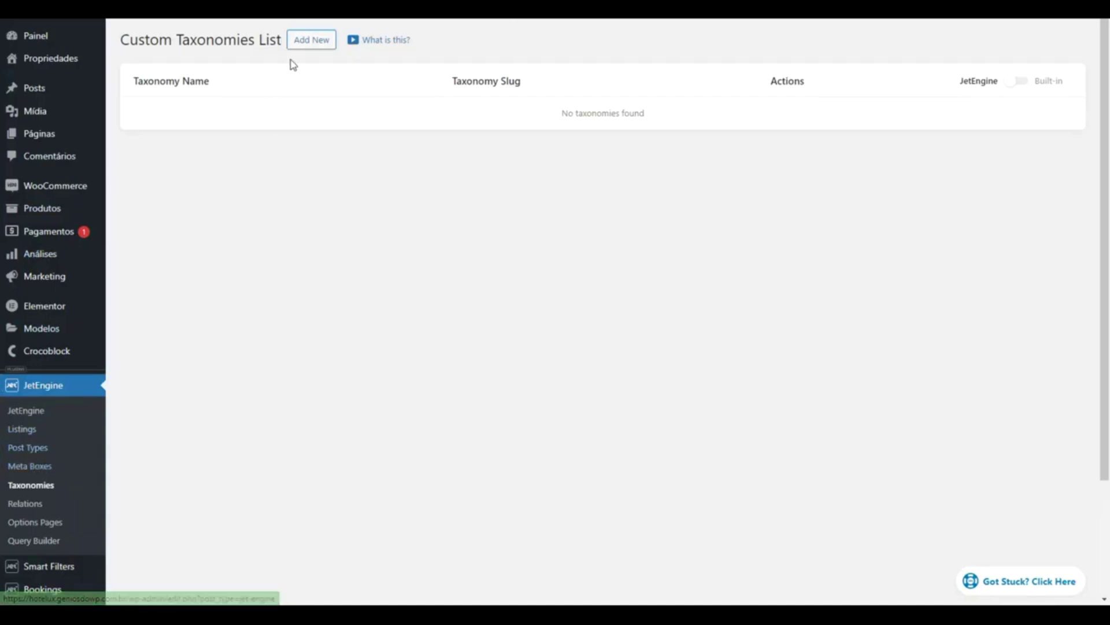
{"action": "left_click", "coordinate": [310, 41]}
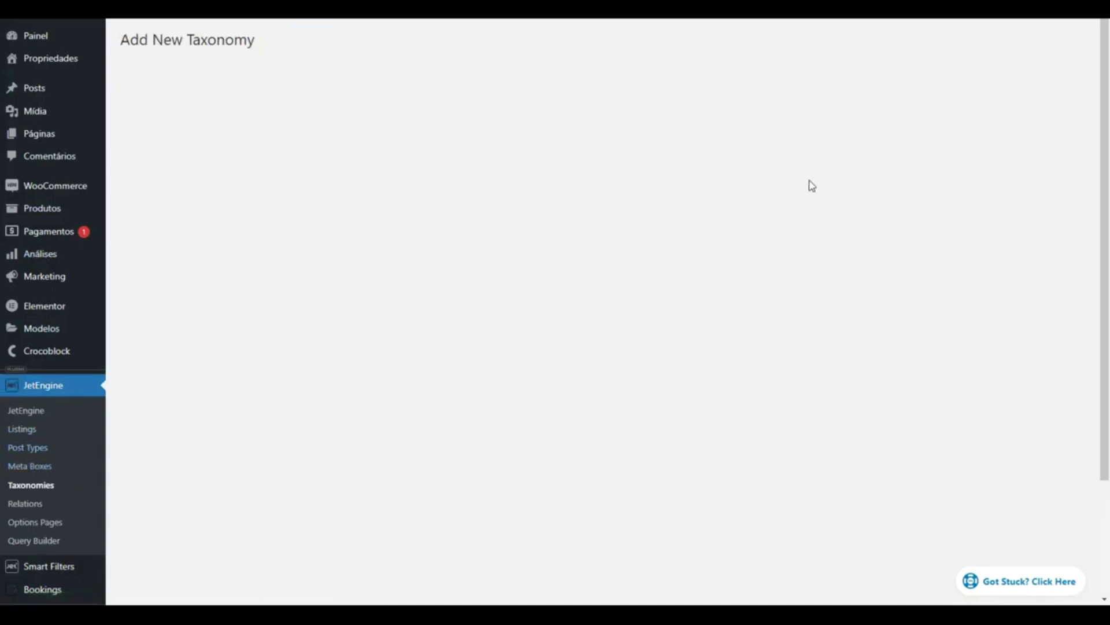
{"action": "left_click", "coordinate": [538, 137]}
{"action": "type", "text": "Instala"}
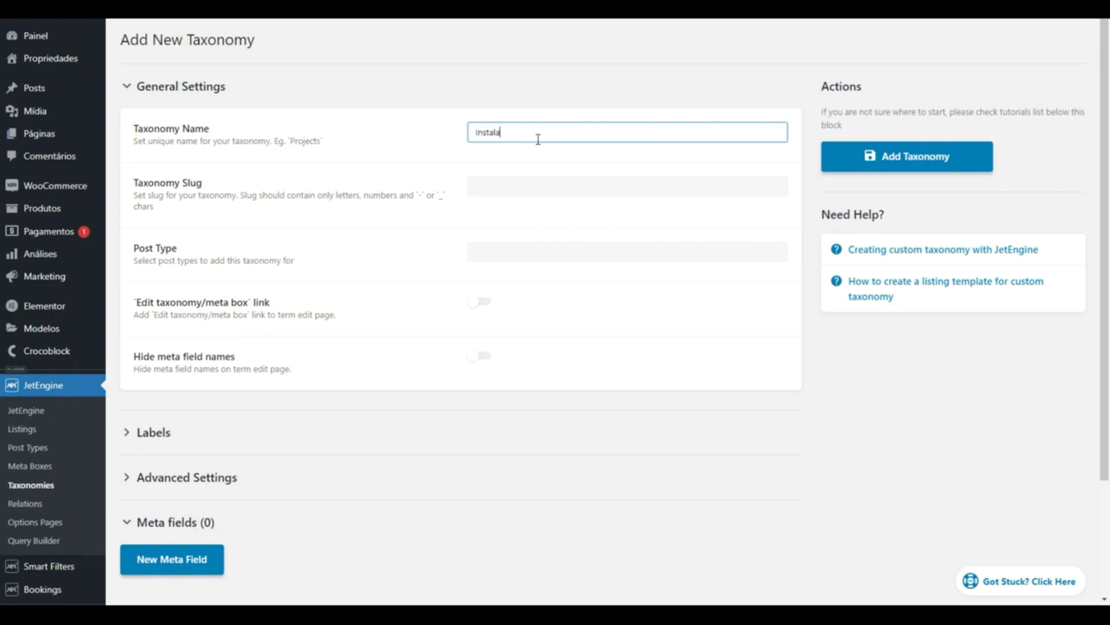
{"action": "type", "text": "ções"}
{"action": "key", "text": "Tab"}
{"action": "left_click", "coordinate": [536, 195]}
{"action": "left_click_drag", "start_coordinate": [552, 189], "coordinate": [444, 192]}
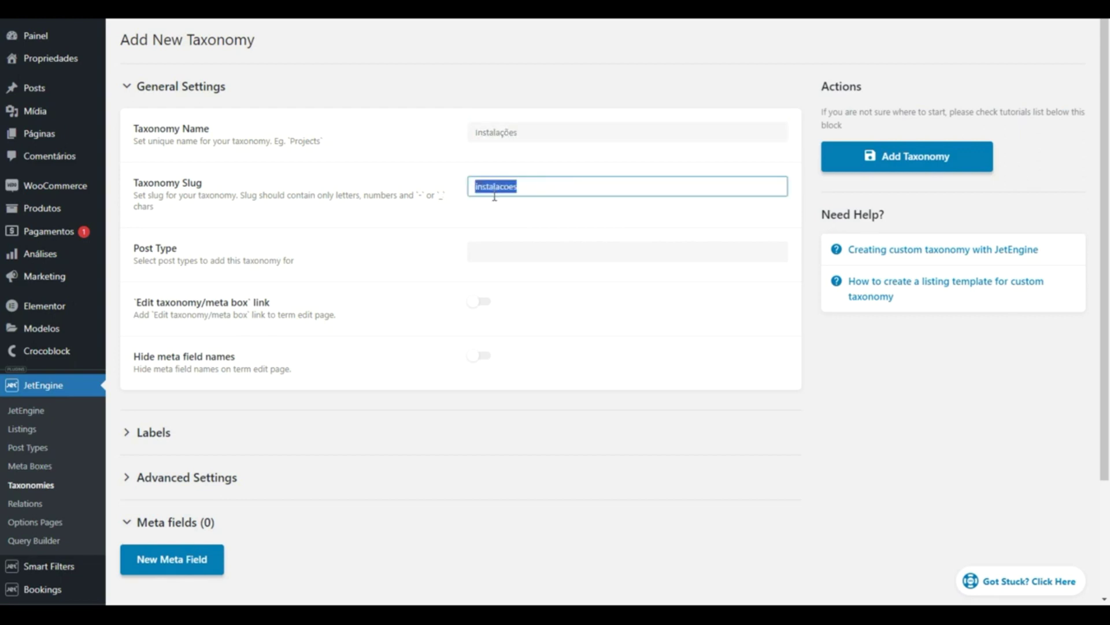
{"action": "left_click", "coordinate": [534, 131]}
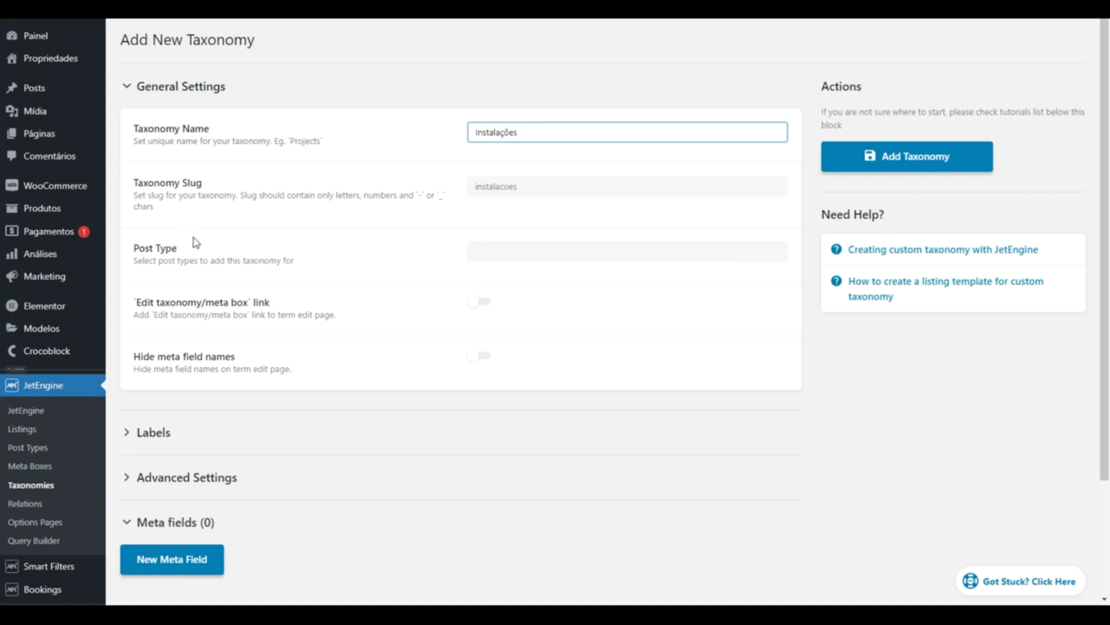
{"action": "left_click_drag", "start_coordinate": [543, 133], "coordinate": [485, 123]}
{"action": "left_click", "coordinate": [595, 131]}
Assign the Instalações taxonomy to the Propriedades post type
{"action": "left_click", "coordinate": [562, 253]}
{"action": "scroll", "coordinate": [578, 411], "scroll_direction": "down", "scroll_amount": 5}
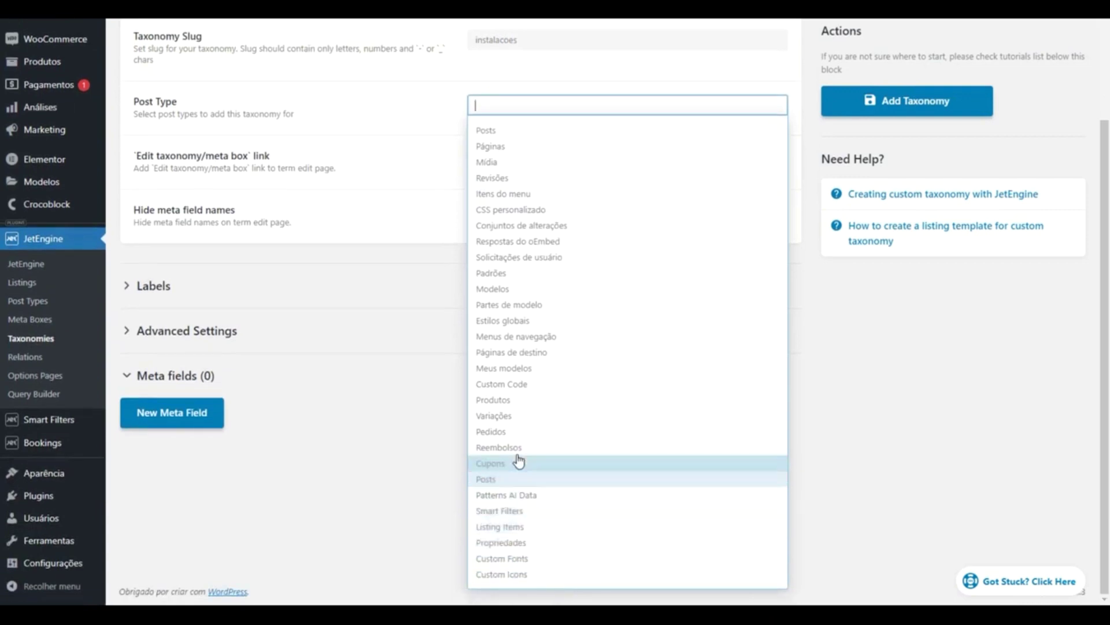
{"action": "left_click", "coordinate": [501, 542]}
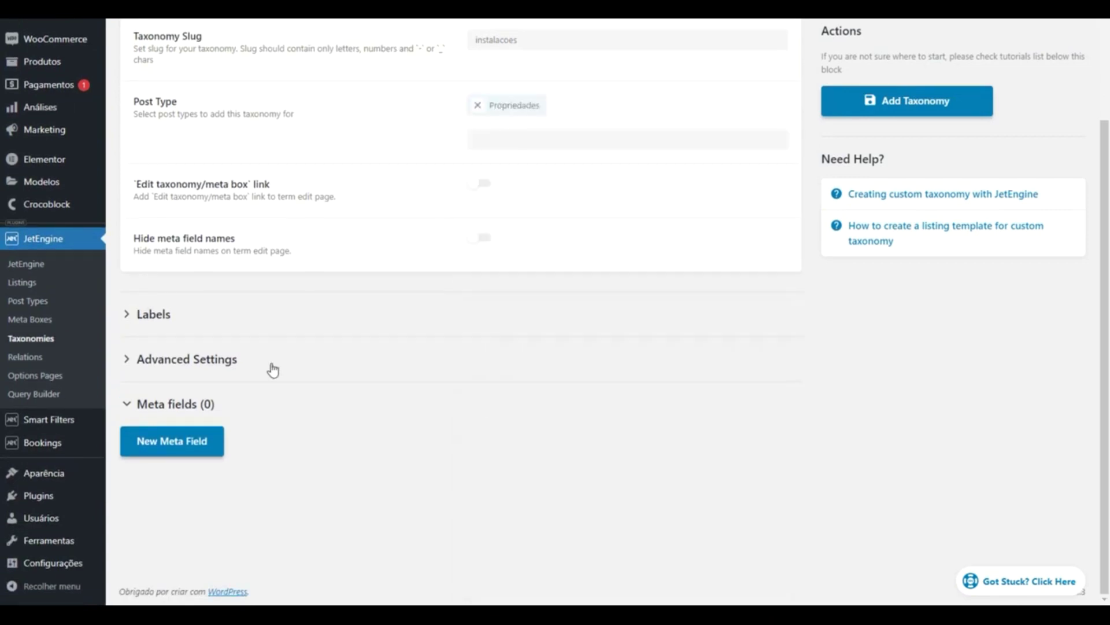
{"action": "scroll", "coordinate": [474, 102], "scroll_direction": "up", "scroll_amount": 2}
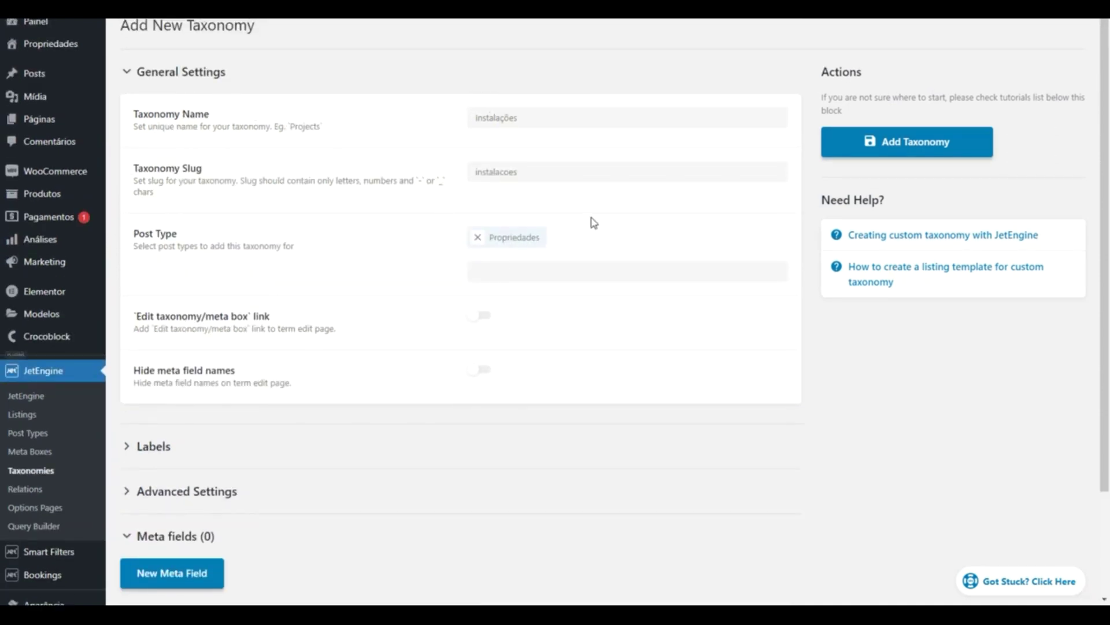
Make the taxonomy hierarchical in its advanced settings and save it
{"action": "scroll", "coordinate": [423, 362], "scroll_direction": "down", "scroll_amount": 2}
{"action": "left_click", "coordinate": [243, 364]}
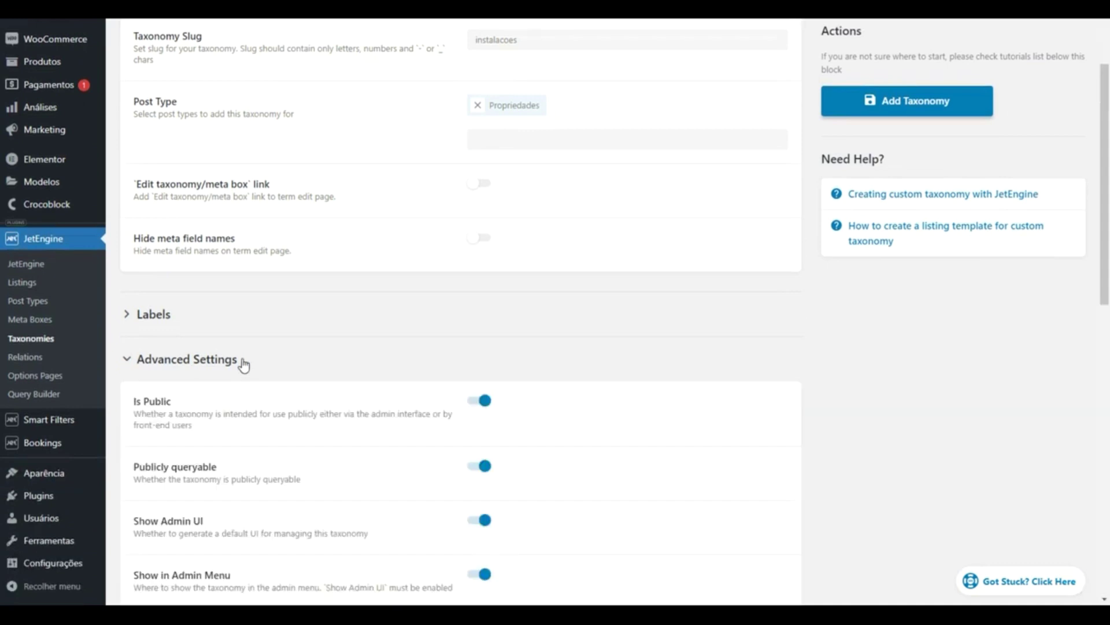
{"action": "scroll", "coordinate": [530, 441], "scroll_direction": "down", "scroll_amount": 8}
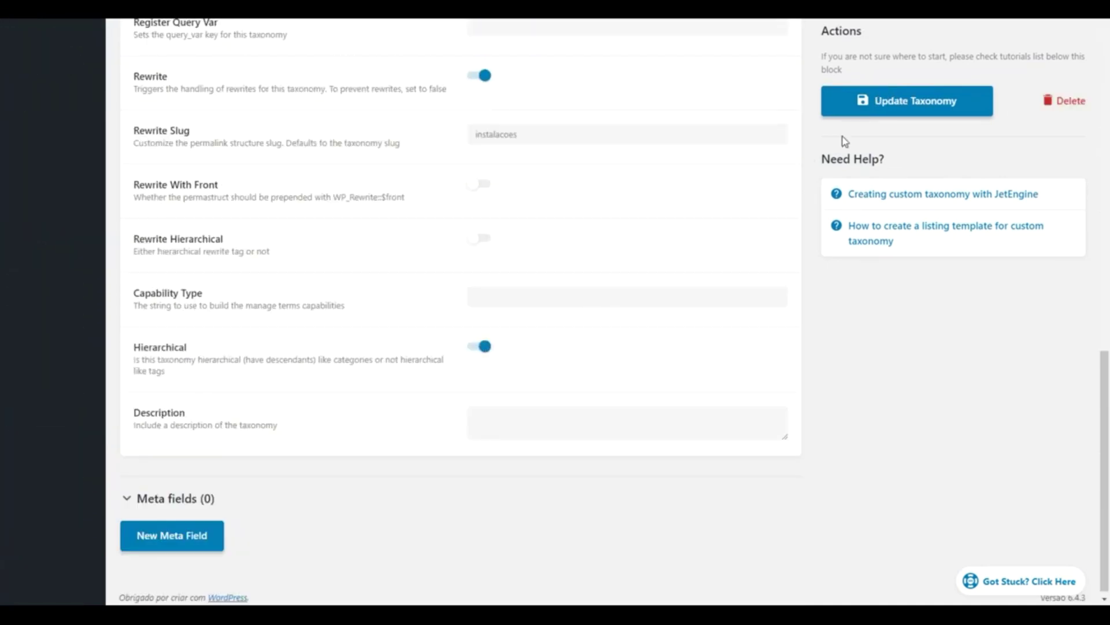
{"action": "left_click", "coordinate": [867, 107]}
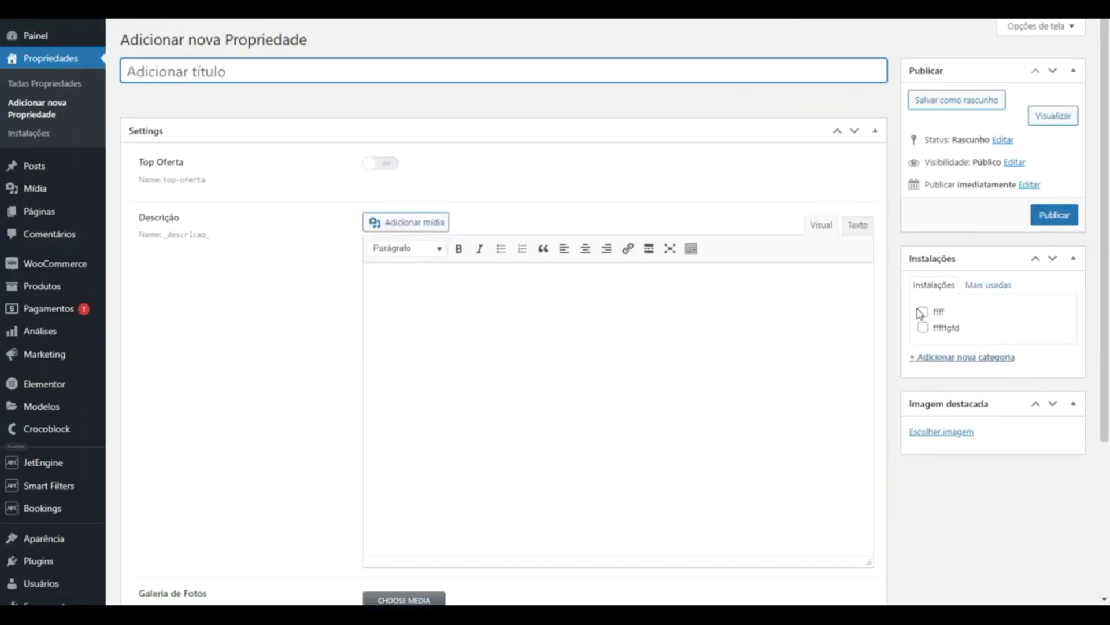
Tick the ffff term on the new property, and switch to the mind map to expand its Instalações branch
{"action": "left_click", "coordinate": [922, 312]}
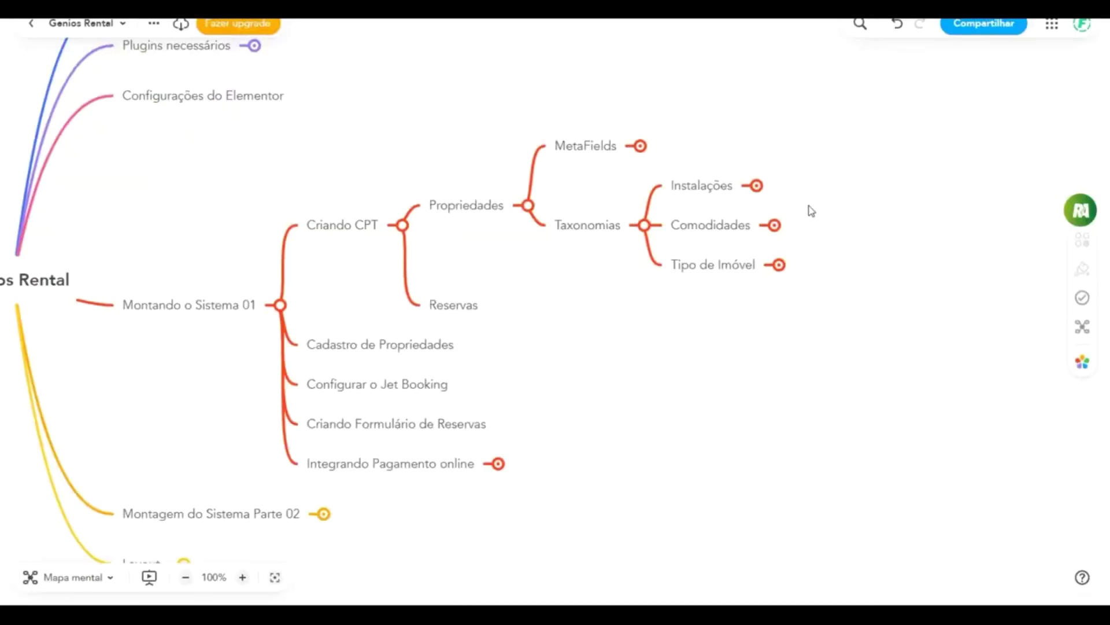
{"action": "left_click", "coordinate": [755, 186]}
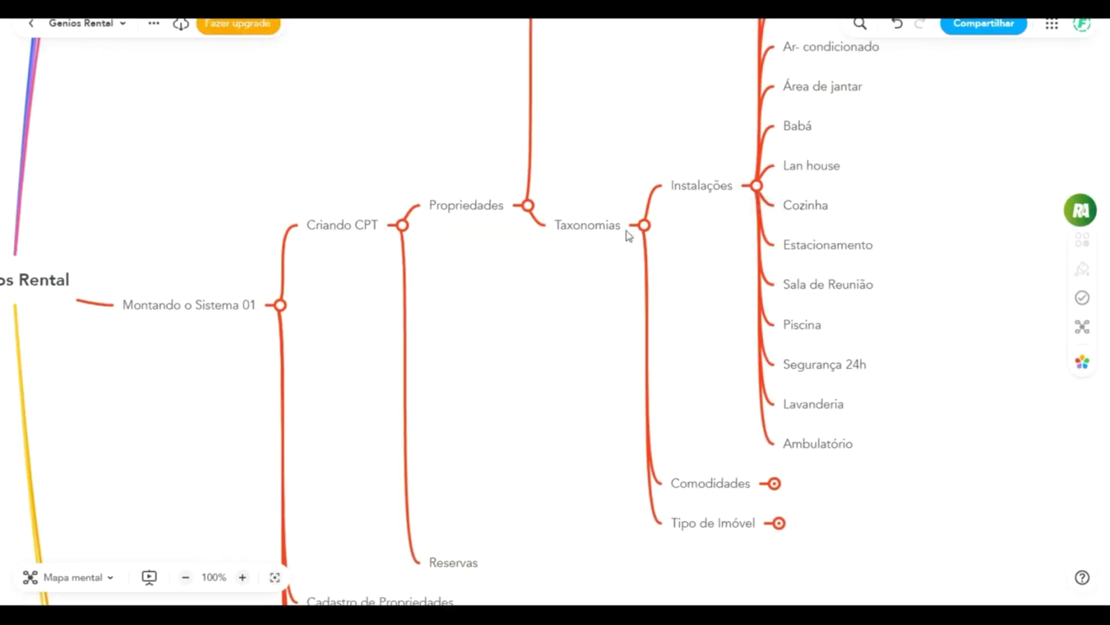
{"action": "left_click_drag", "start_coordinate": [595, 203], "coordinate": [449, 271]}
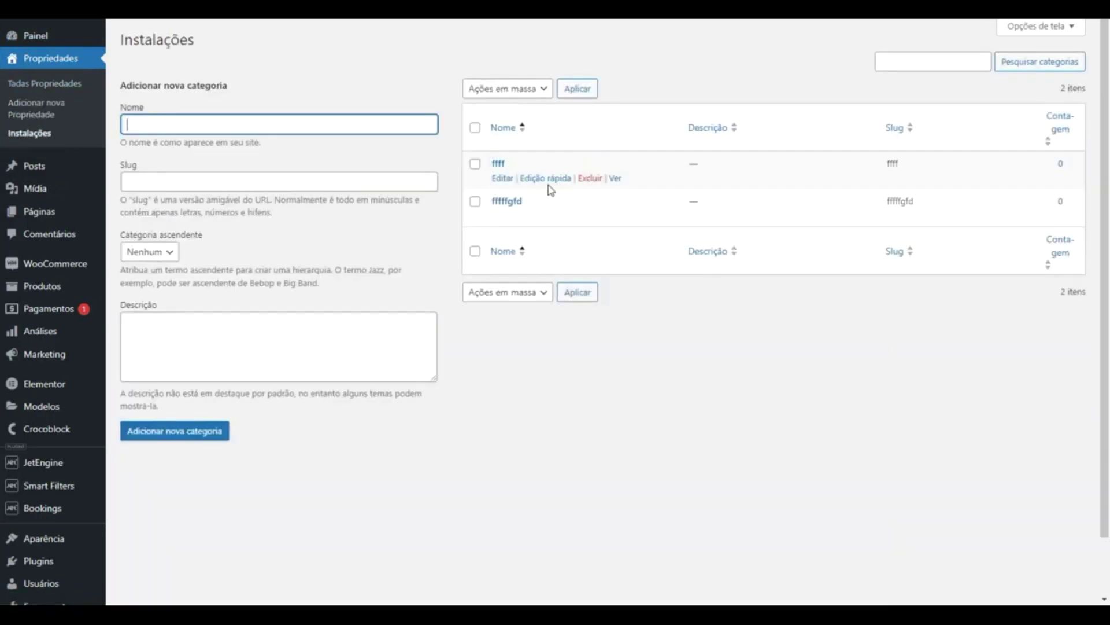
Bulk-delete the two test terms ffff and fffffgfd from the Instalações taxonomy
{"action": "left_click", "coordinate": [474, 128]}
{"action": "left_click", "coordinate": [504, 89]}
{"action": "left_click", "coordinate": [501, 120]}
{"action": "left_click", "coordinate": [577, 90]}
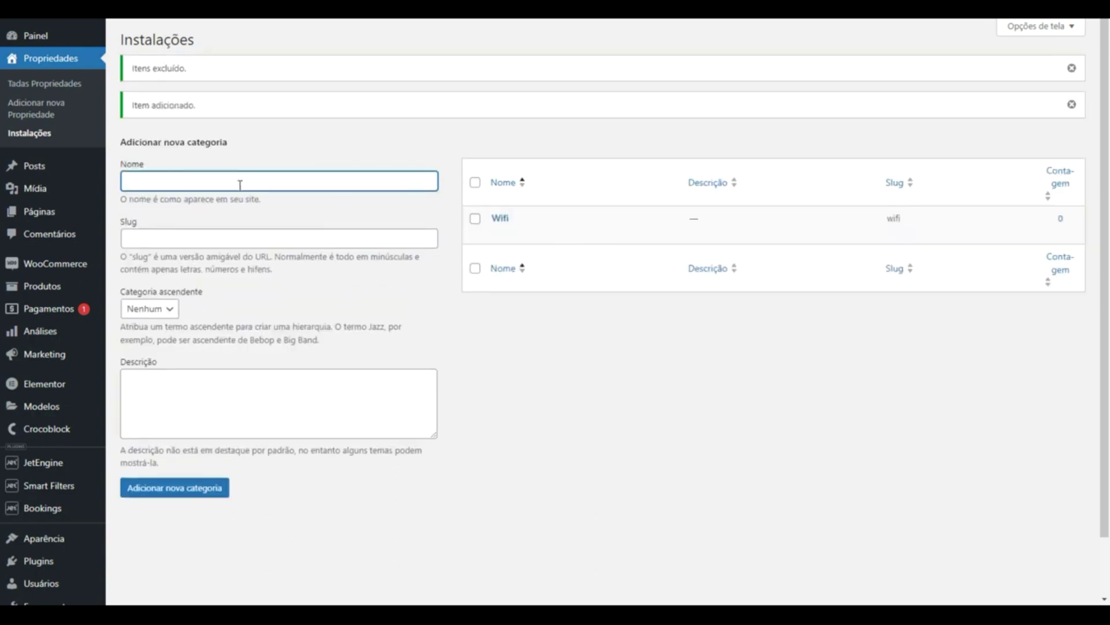
Add the Instalações terms Wifi, Estacionamento, Á beira mar, Academia, Área de Jantar, Lan house, Sala de Reunião, Babá, Piscina, Segurança 24h, Lavanderia and Ambulatório
{"action": "type", "text": "tac"}
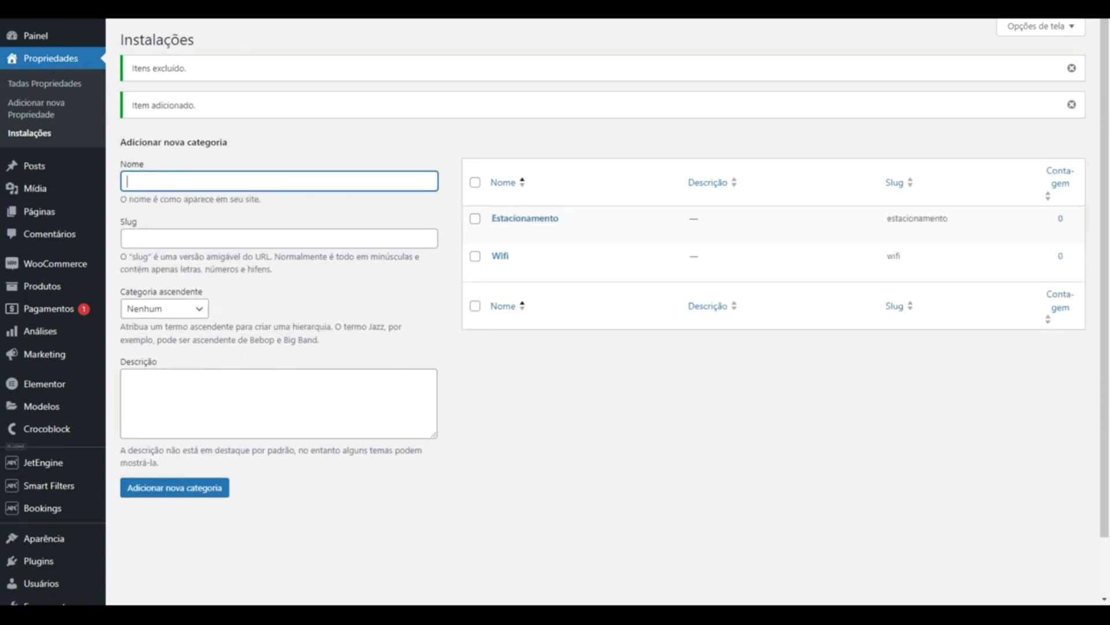
{"action": "type", "text": "Ps"}
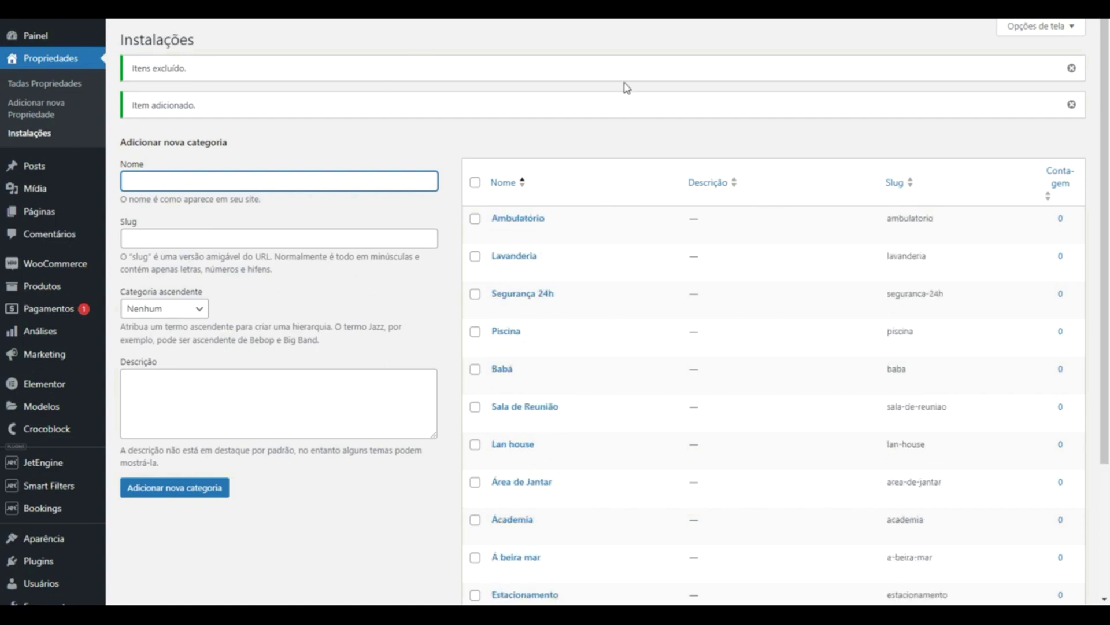
{"action": "scroll", "coordinate": [626, 88], "scroll_direction": "down", "scroll_amount": 3}
{"action": "scroll", "coordinate": [607, 513], "scroll_direction": "up", "scroll_amount": 2}
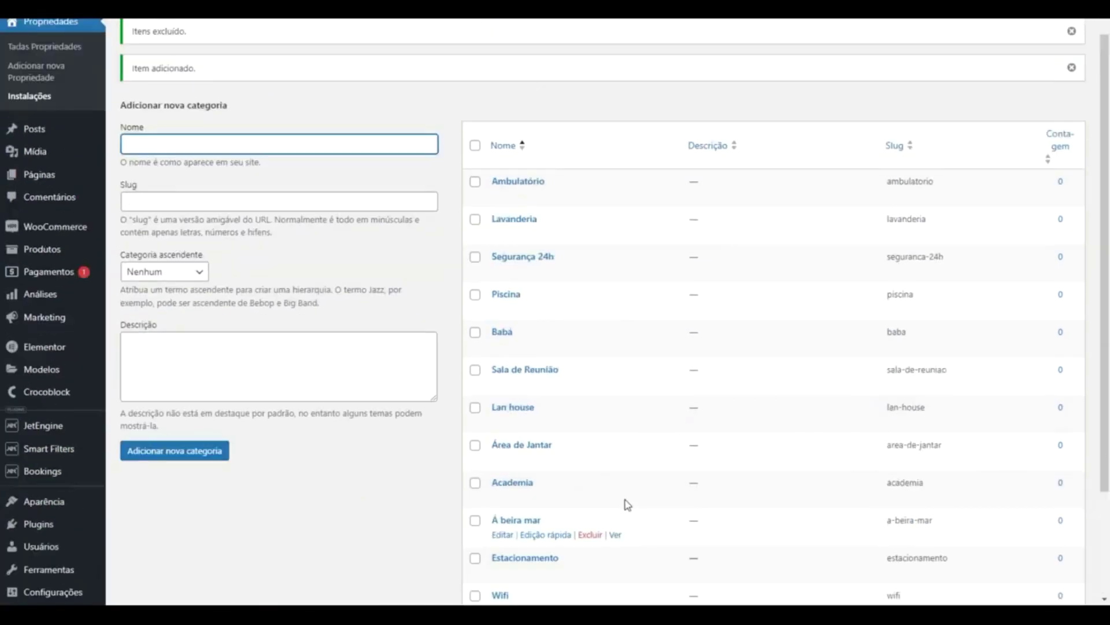
{"action": "scroll", "coordinate": [627, 504], "scroll_direction": "up", "scroll_amount": 1}
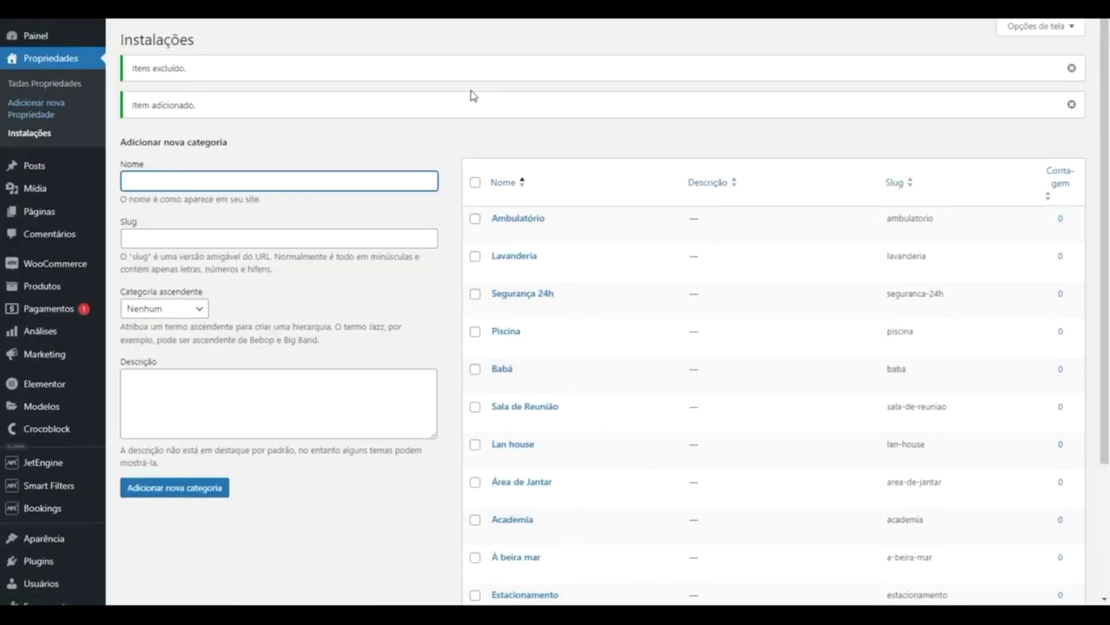
Open the form for a new property and review the terms offered under Instalações
{"action": "left_click", "coordinate": [27, 113]}
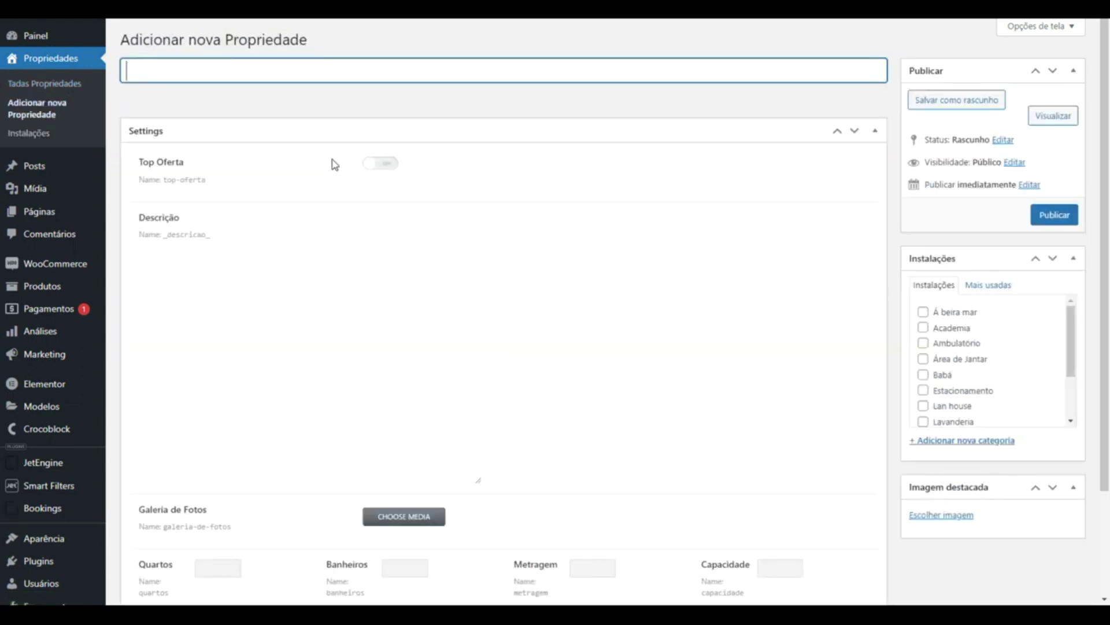
{"action": "scroll", "coordinate": [971, 326], "scroll_direction": "down", "scroll_amount": 3}
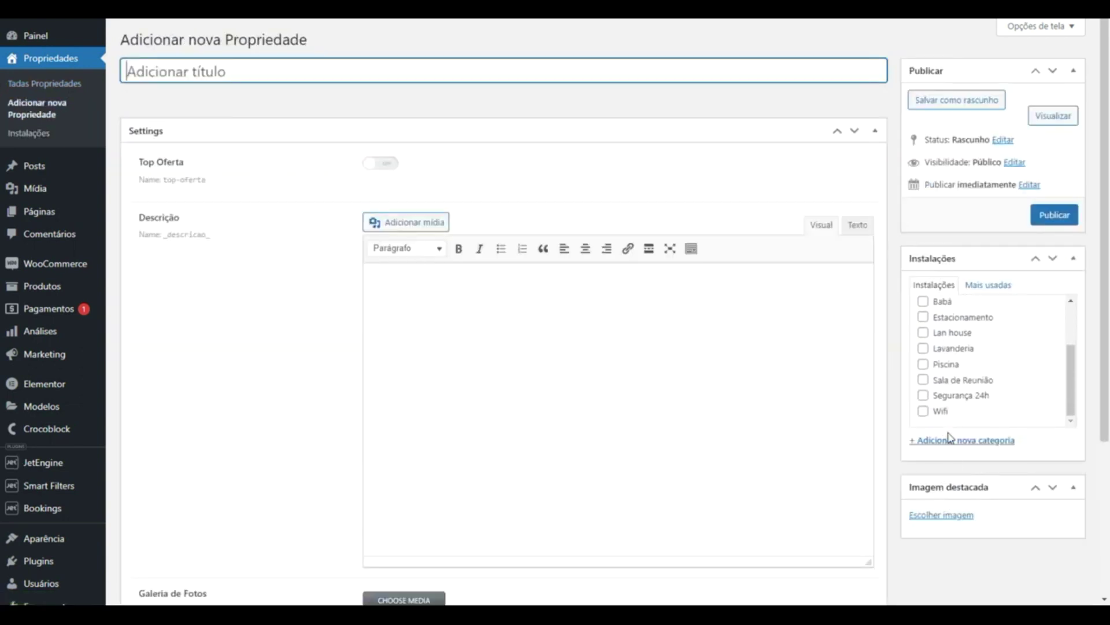
{"action": "scroll", "coordinate": [944, 411], "scroll_direction": "up", "scroll_amount": 3}
{"action": "scroll", "coordinate": [942, 370], "scroll_direction": "down", "scroll_amount": 3}
Title the new property "casa xpto" and turn on Top Oferta
{"action": "left_click", "coordinate": [409, 94]}
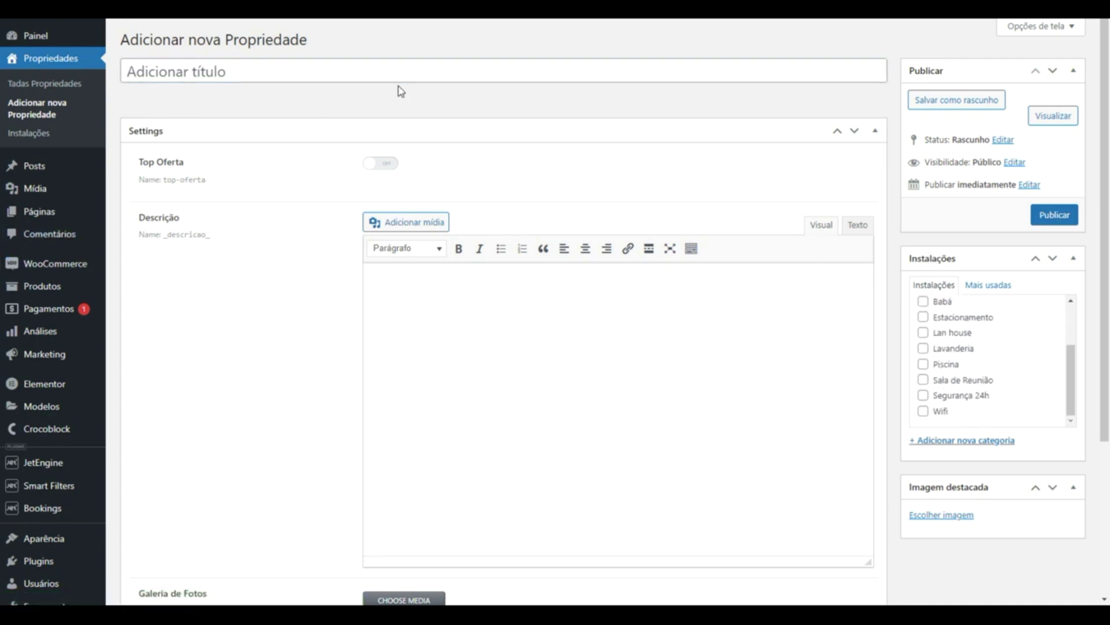
{"action": "left_click", "coordinate": [398, 76]}
{"action": "type", "text": "c"}
{"action": "type", "text": "asa xppf"}
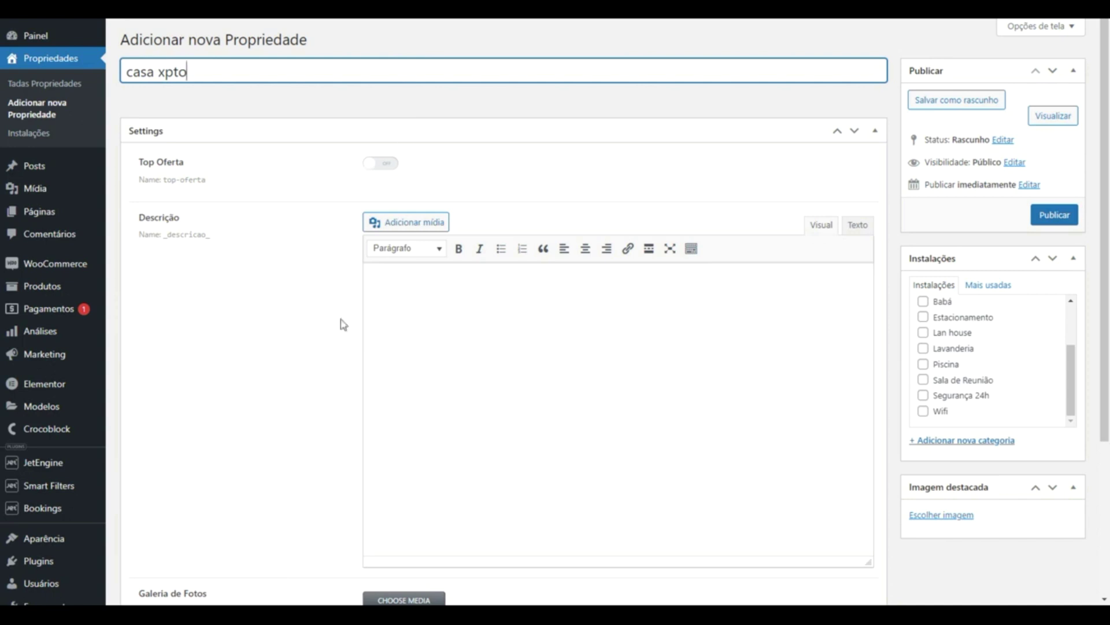
{"action": "scroll", "coordinate": [588, 347], "scroll_direction": "down", "scroll_amount": 2}
{"action": "left_click", "coordinate": [393, 33]}
{"action": "scroll", "coordinate": [922, 471], "scroll_direction": "up", "scroll_amount": 2}
Assign the Segurança 24h, Estacionamento and Á beira mar facilities to the casa xpto property
{"action": "left_click", "coordinate": [923, 396]}
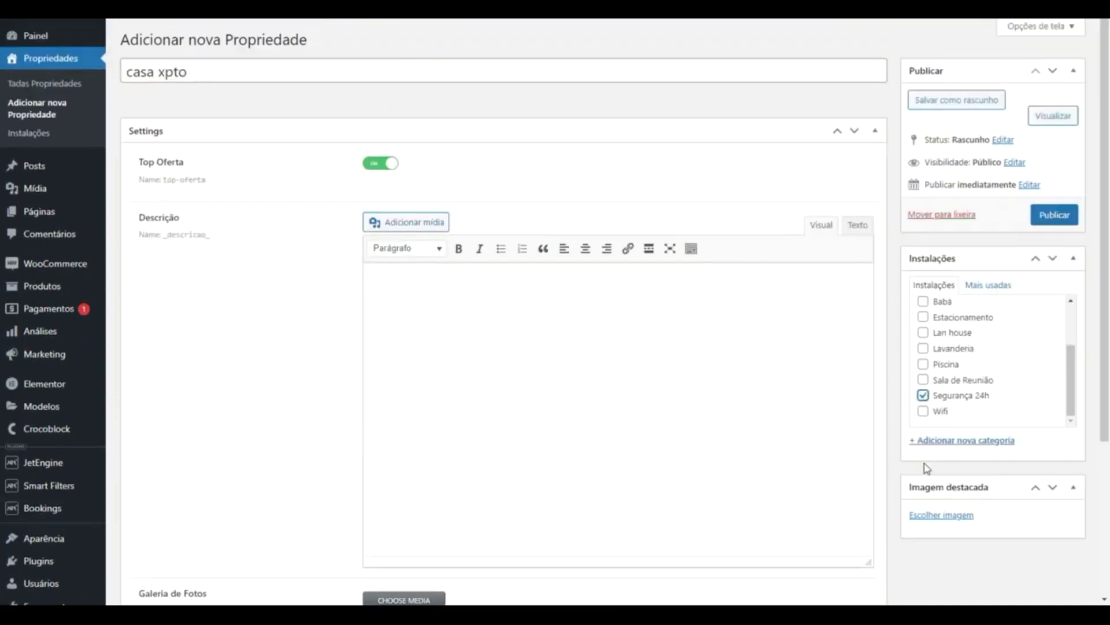
{"action": "scroll", "coordinate": [921, 399], "scroll_direction": "up", "scroll_amount": 2}
{"action": "left_click", "coordinate": [923, 383]}
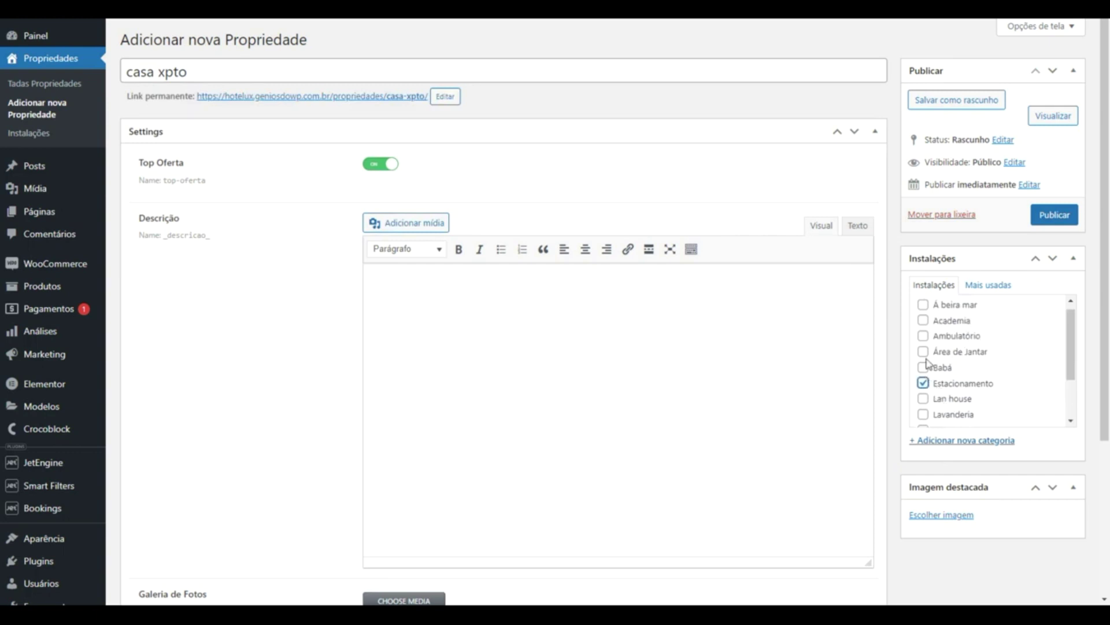
{"action": "left_click", "coordinate": [923, 305]}
{"action": "scroll", "coordinate": [900, 255], "scroll_direction": "down", "scroll_amount": 1}
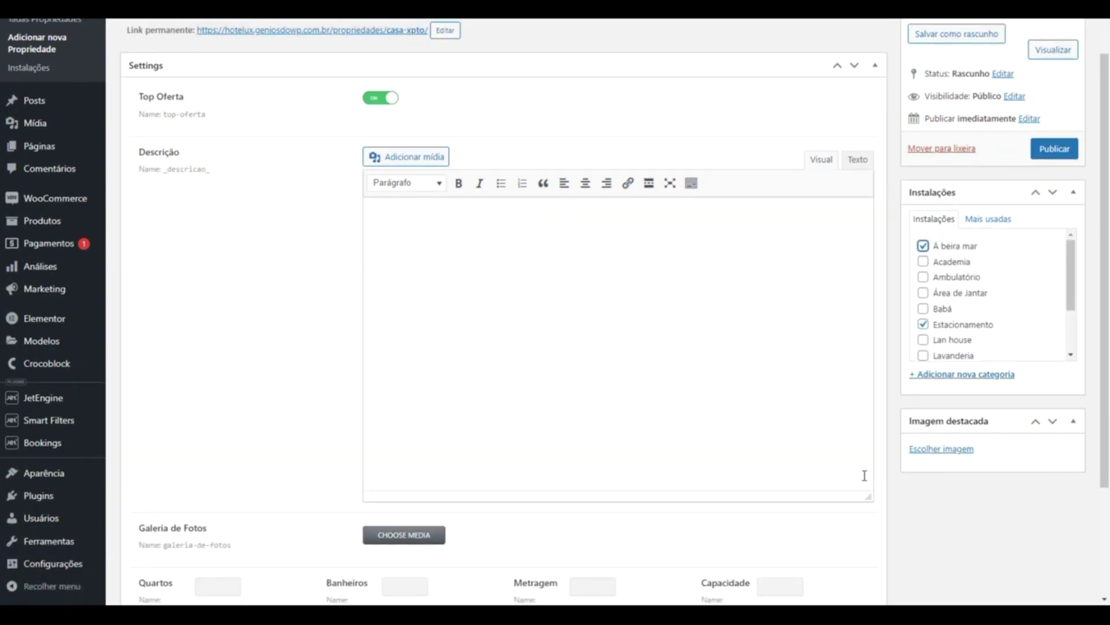
{"action": "scroll", "coordinate": [911, 283], "scroll_direction": "up", "scroll_amount": 1}
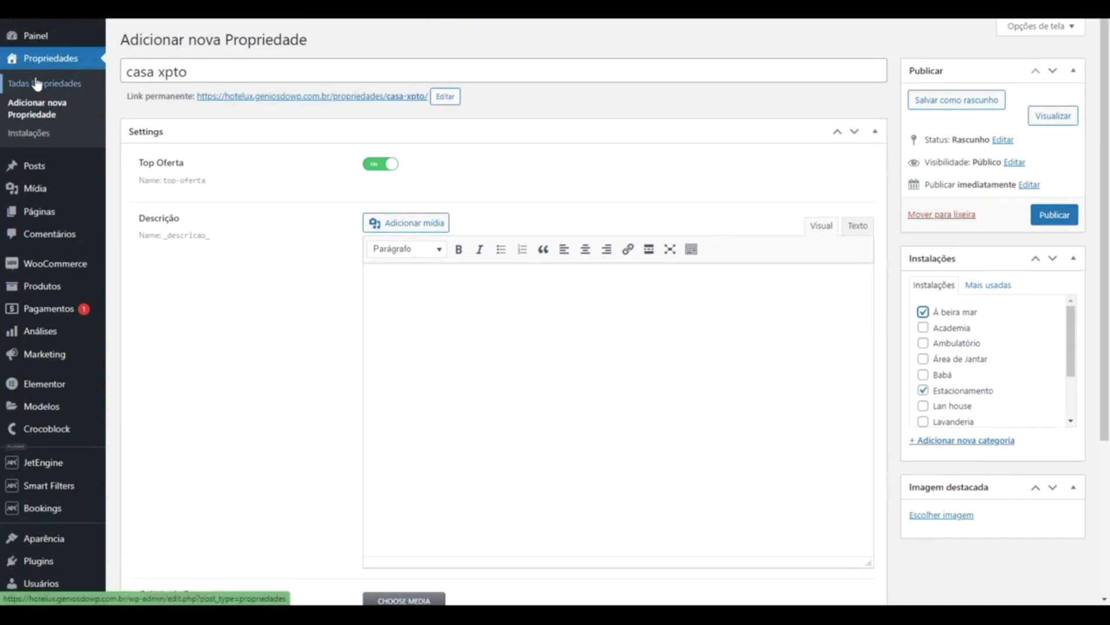
Go to the Instalações term list and enter eeee as a new term name, clearing it without adding the term
{"action": "left_click", "coordinate": [21, 136]}
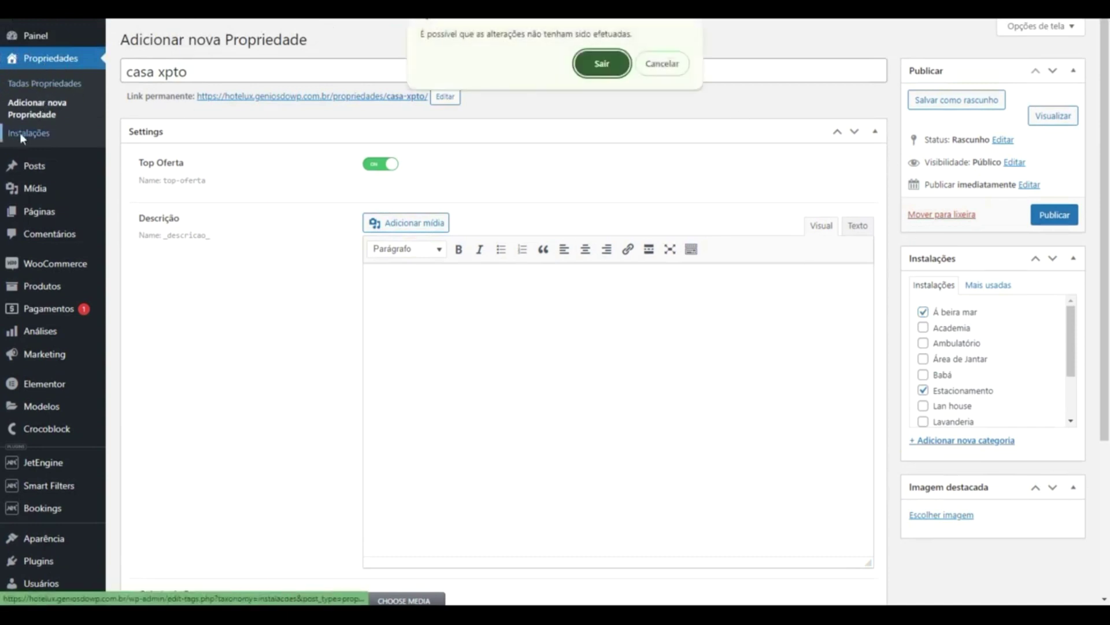
{"action": "left_click", "coordinate": [664, 65]}
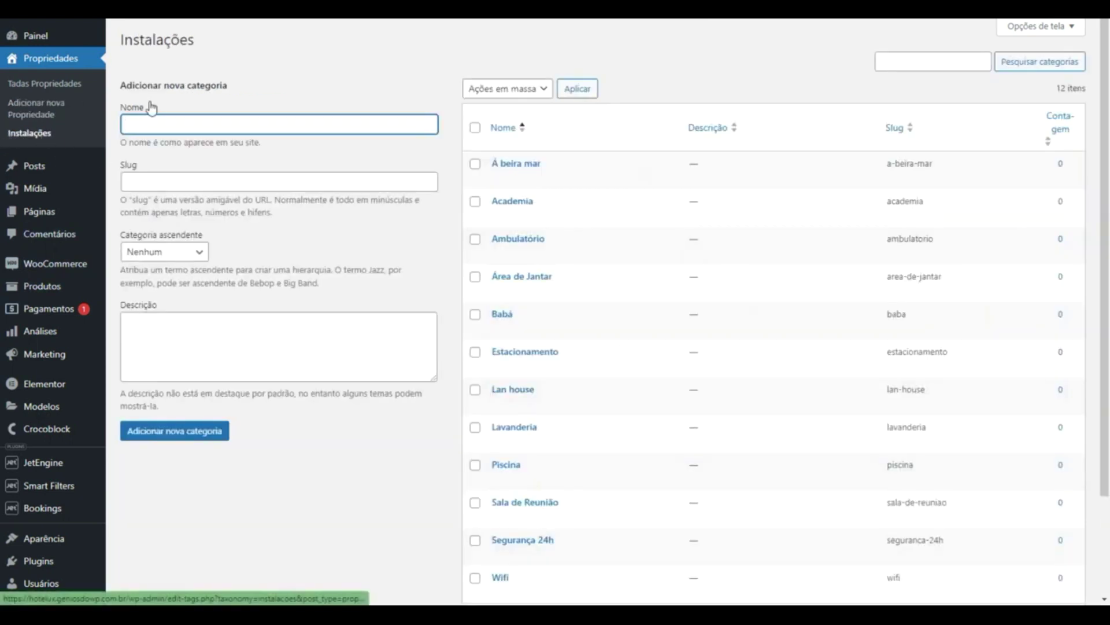
{"action": "type", "text": "eeee"}
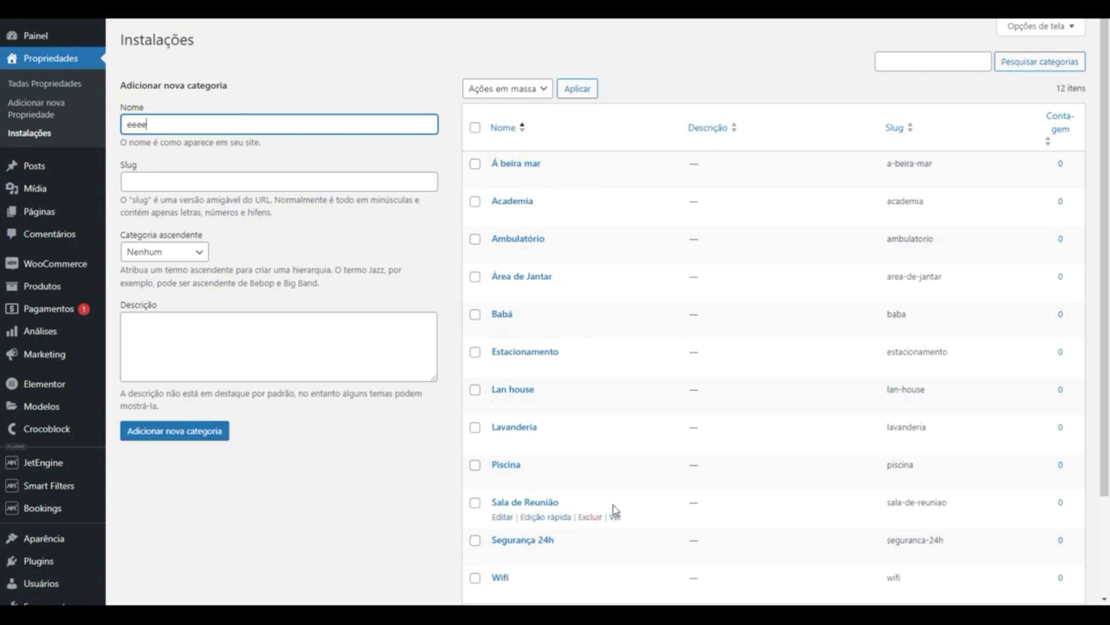
{"action": "key", "text": "ctrl+a"}
{"action": "key", "text": "BackSpace"}
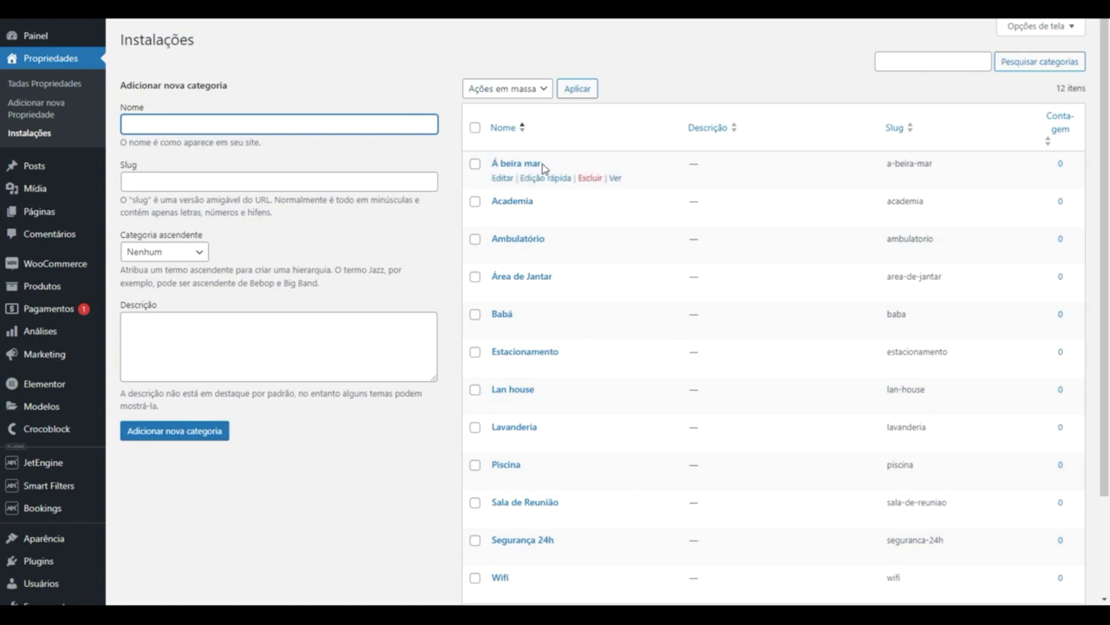
Review the Instalações terms, switch to the Genios Rental mind map, collapse its Instalações branch and expand Comodidades
{"action": "scroll", "coordinate": [636, 150], "scroll_direction": "down", "scroll_amount": 2}
{"action": "scroll", "coordinate": [615, 134], "scroll_direction": "up", "scroll_amount": 2}
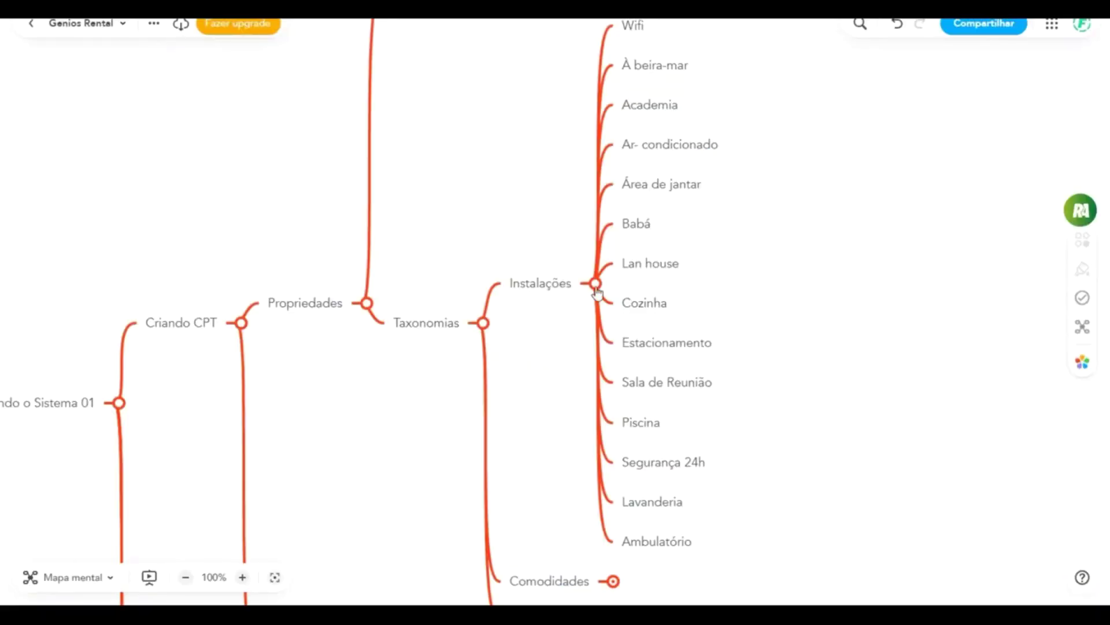
{"action": "left_click", "coordinate": [594, 283]}
{"action": "left_click", "coordinate": [613, 324]}
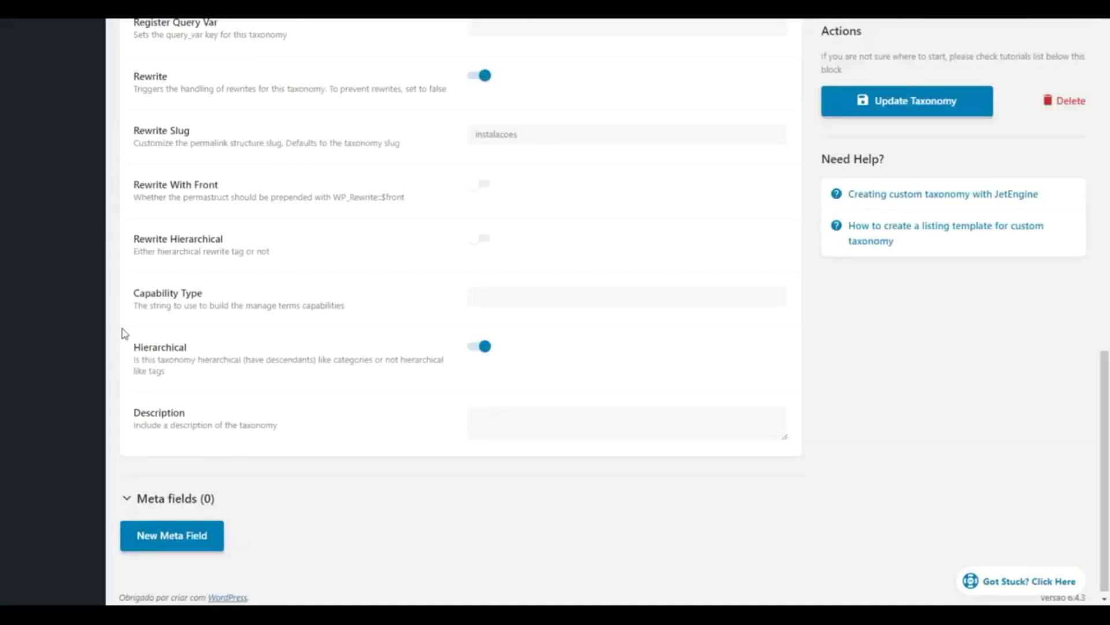
Return to the JetEngine taxonomies and start a new taxonomy named Comodidades with the slug comodidades
{"action": "scroll", "coordinate": [122, 330], "scroll_direction": "up", "scroll_amount": 10}
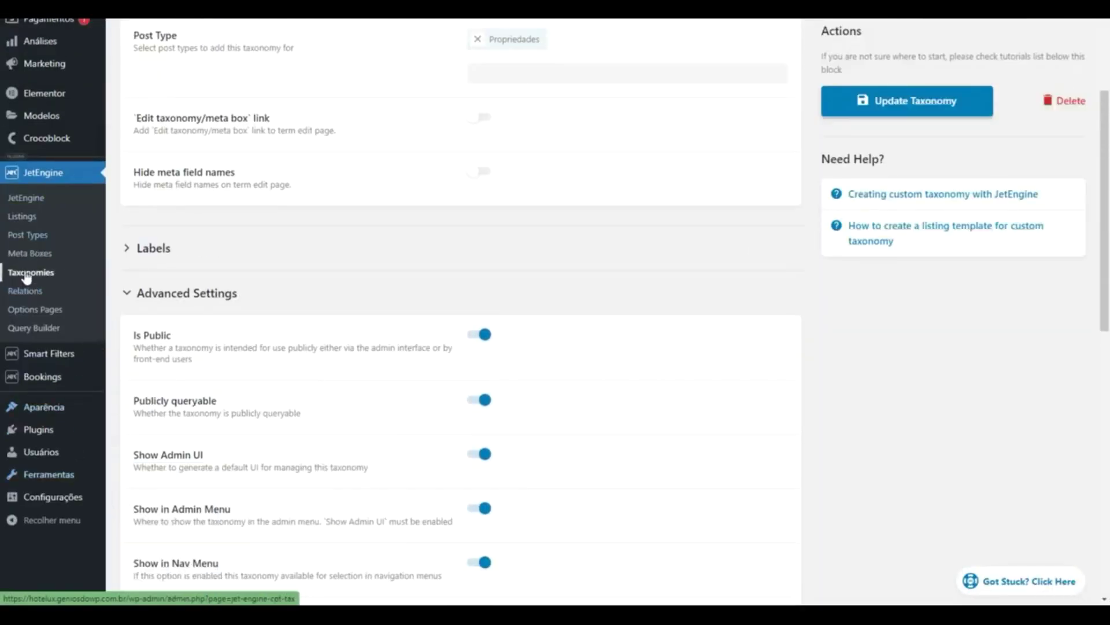
{"action": "left_click", "coordinate": [26, 274]}
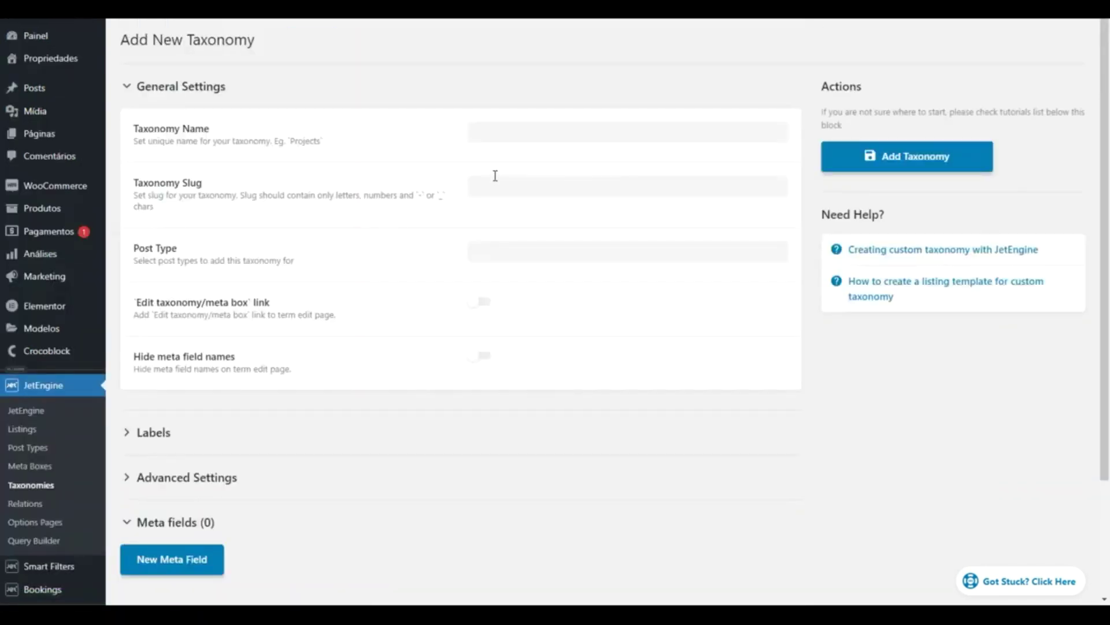
{"action": "left_click", "coordinate": [521, 139]}
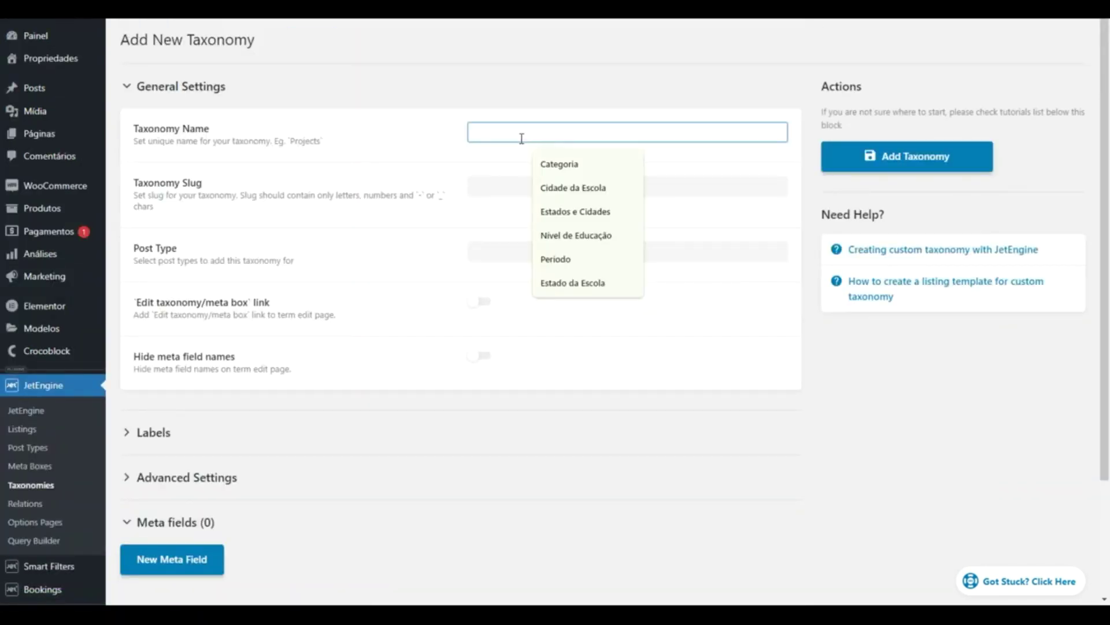
{"action": "type", "text": "Comodidad"}
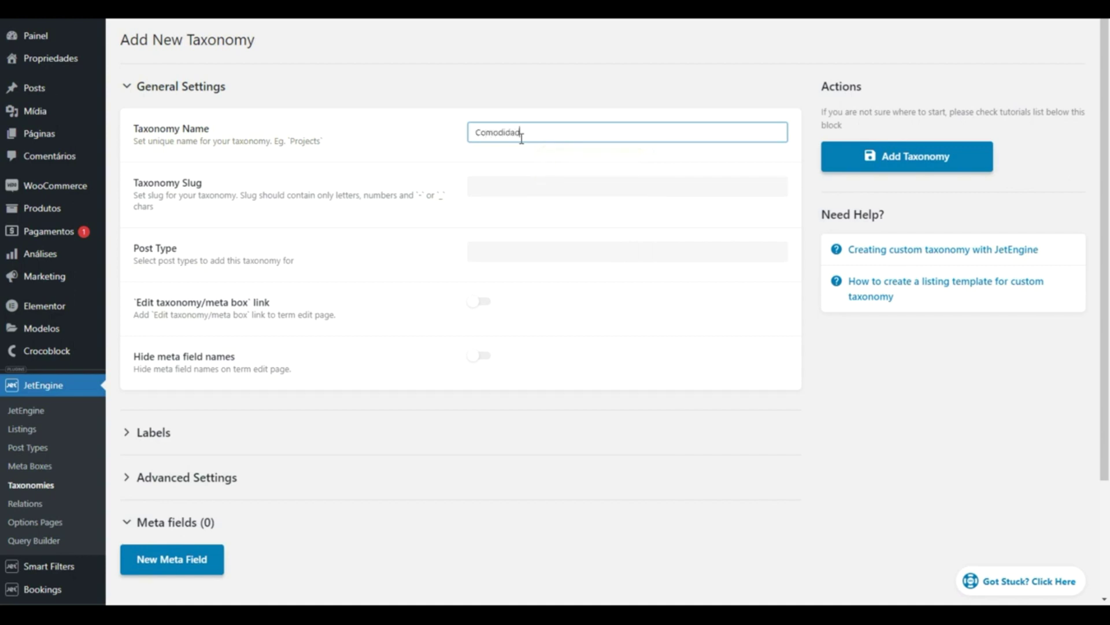
{"action": "type", "text": "es"}
{"action": "key", "text": "Tab"}
Assign the Comodidades taxonomy to the Propriedades post type
{"action": "left_click", "coordinate": [550, 252]}
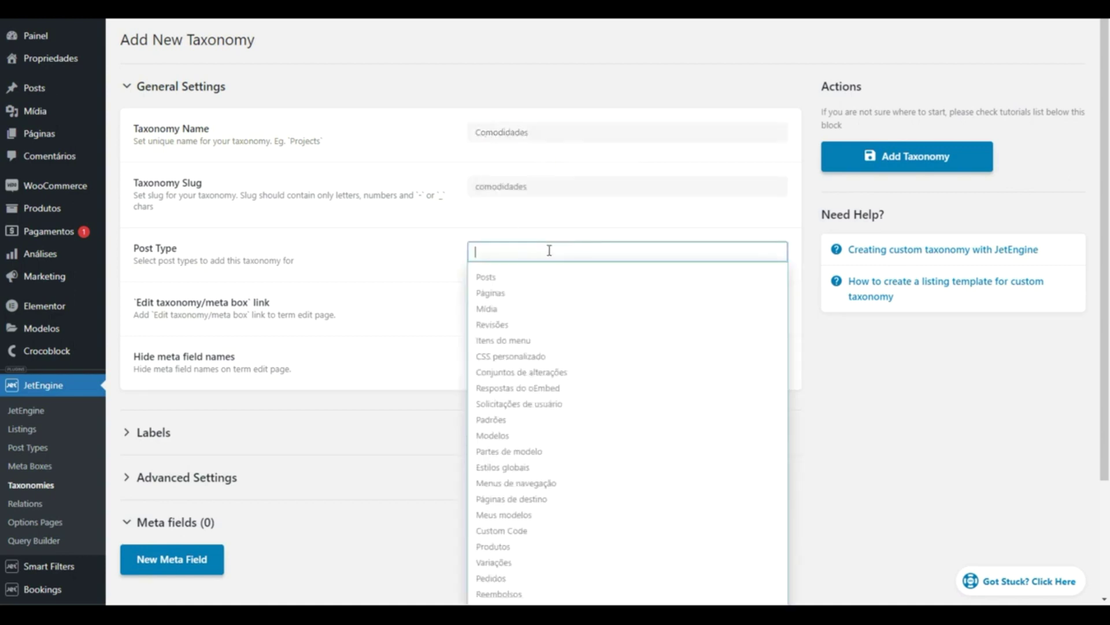
{"action": "scroll", "coordinate": [531, 469], "scroll_direction": "down", "scroll_amount": 2}
{"action": "scroll", "coordinate": [530, 549], "scroll_direction": "down", "scroll_amount": 2}
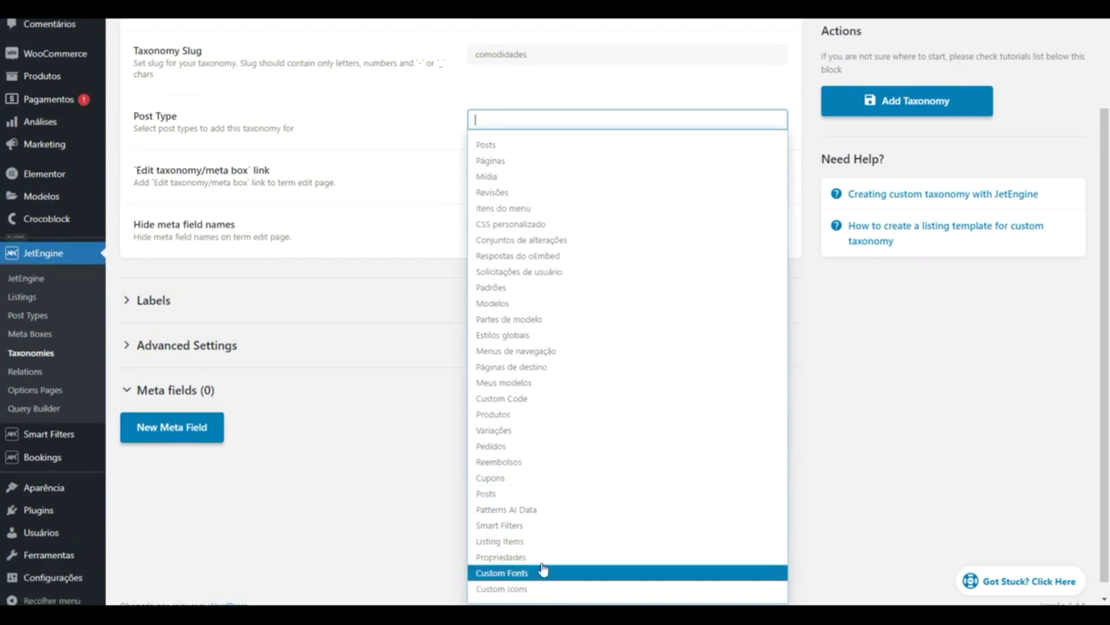
{"action": "left_click", "coordinate": [527, 566]}
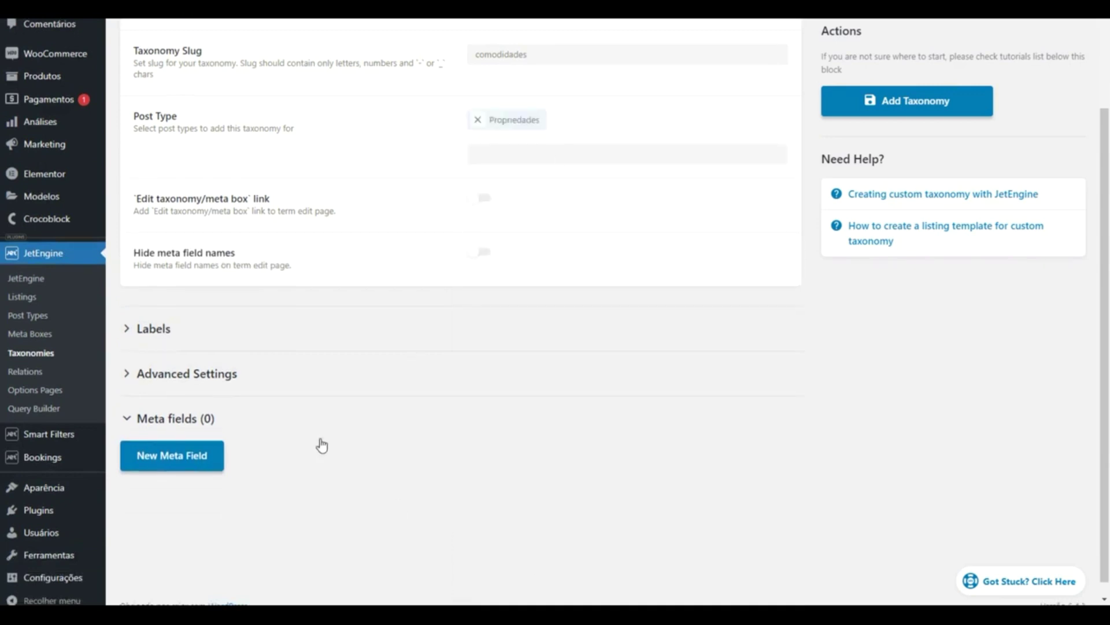
Turn on Hierarchical in the advanced settings of Comodidades and add the taxonomy
{"action": "left_click", "coordinate": [199, 387]}
{"action": "scroll", "coordinate": [373, 346], "scroll_direction": "down", "scroll_amount": 12}
{"action": "scroll", "coordinate": [373, 346], "scroll_direction": "down", "scroll_amount": 9}
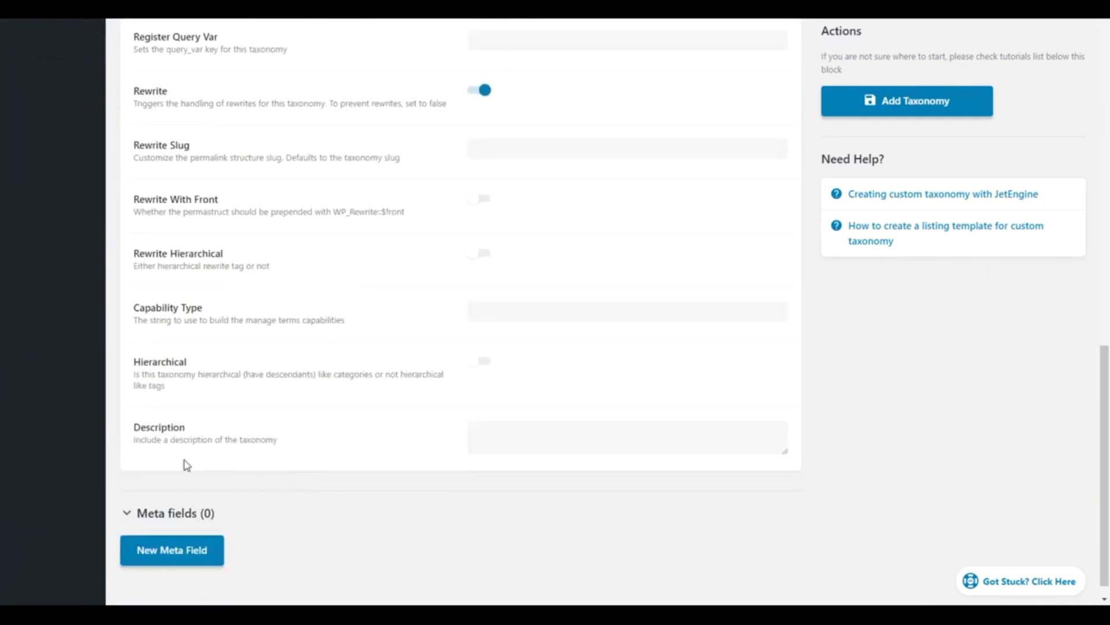
{"action": "left_click_drag", "start_coordinate": [199, 371], "coordinate": [135, 362]}
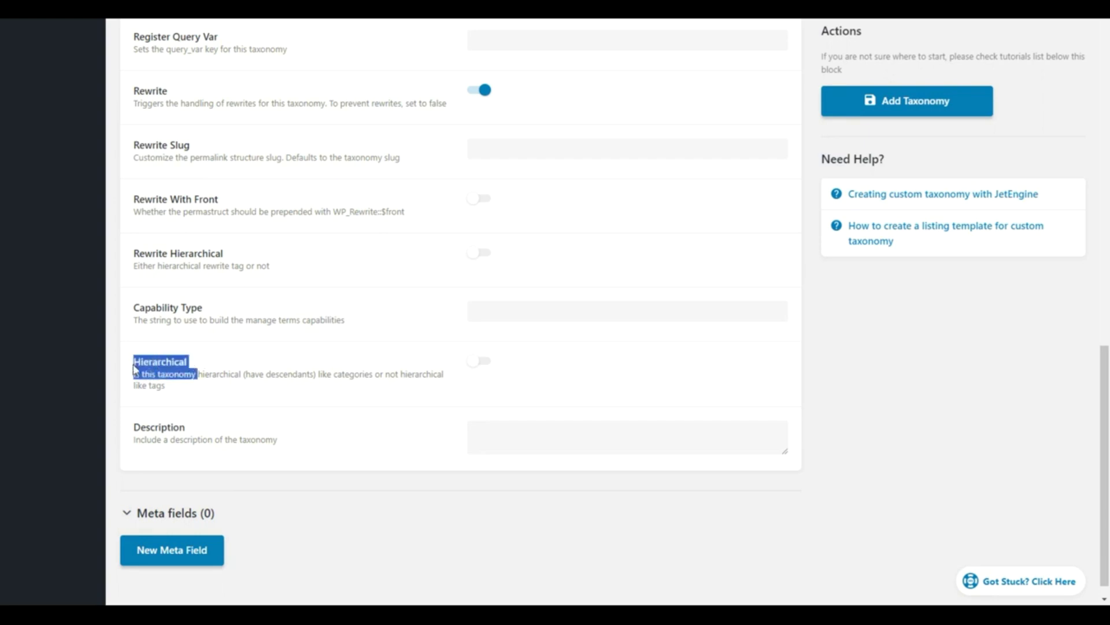
{"action": "left_click", "coordinate": [478, 363]}
{"action": "left_click", "coordinate": [918, 106]}
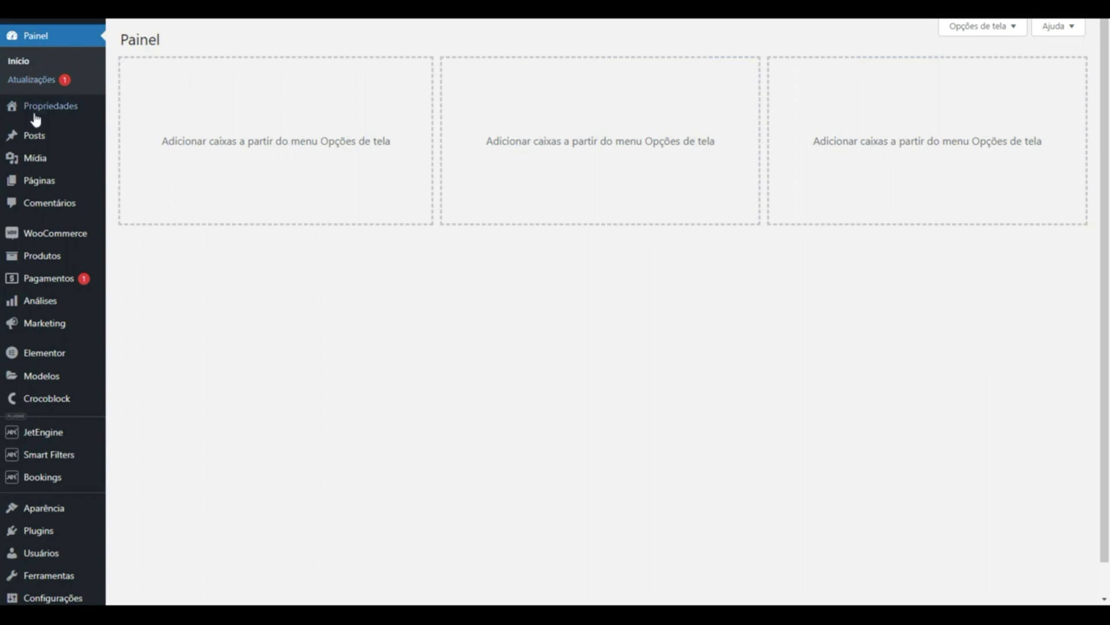
Open the form for a new property and review the terms offered under Tipo de Propriedade, Comodidades and Instalações
{"action": "mouse_move", "coordinate": [39, 111]}
{"action": "left_click", "coordinate": [138, 165]}
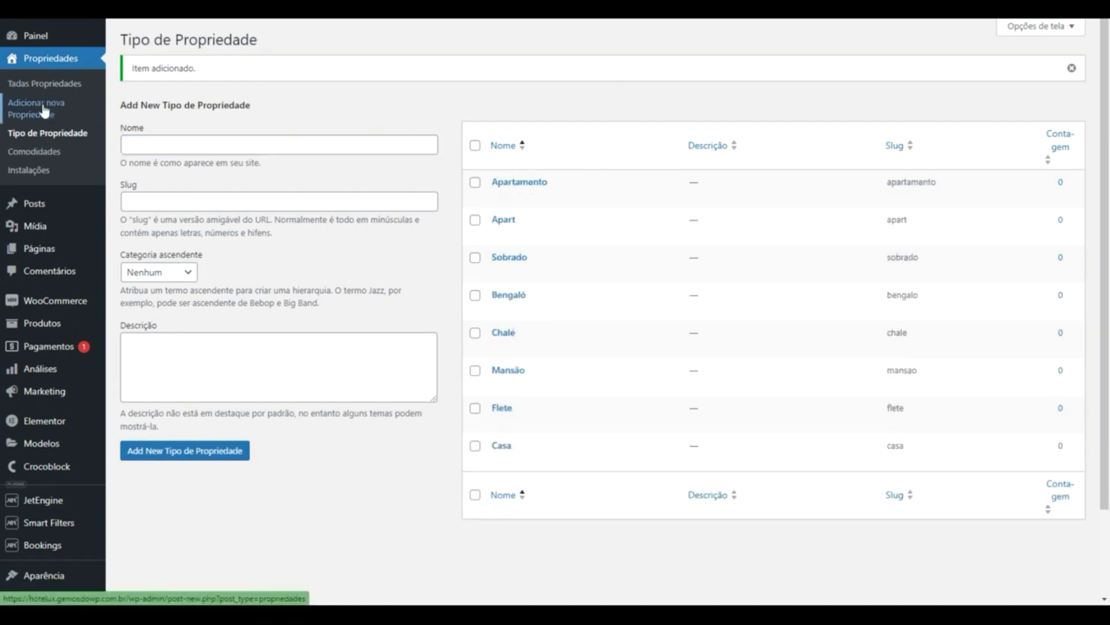
{"action": "left_click", "coordinate": [45, 110]}
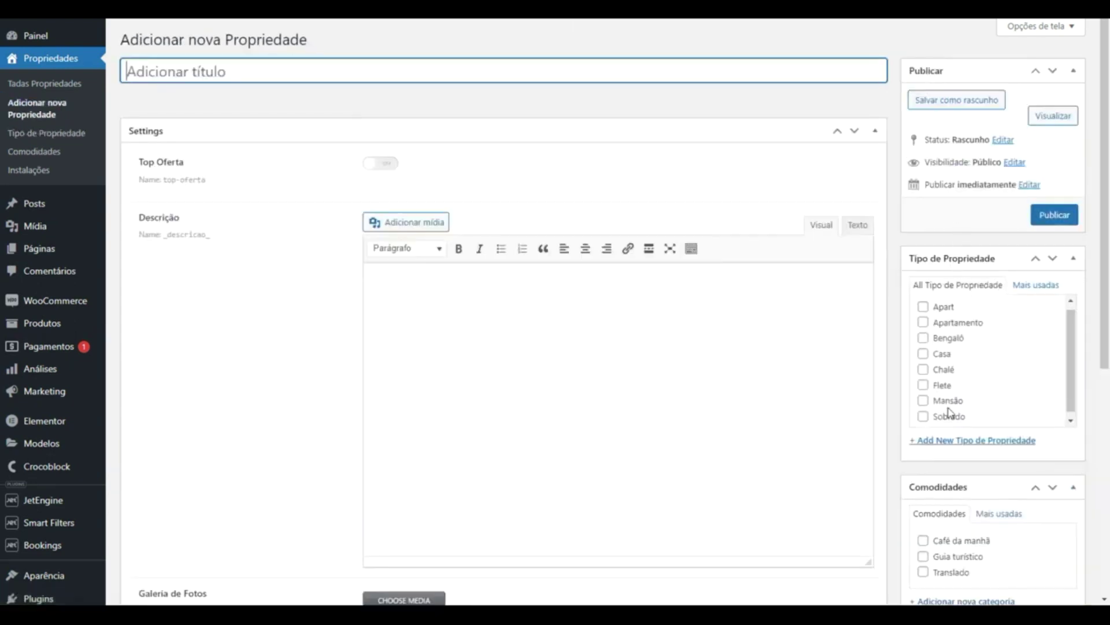
{"action": "scroll", "coordinate": [949, 412], "scroll_direction": "down", "scroll_amount": 3}
{"action": "scroll", "coordinate": [942, 142], "scroll_direction": "up", "scroll_amount": 3}
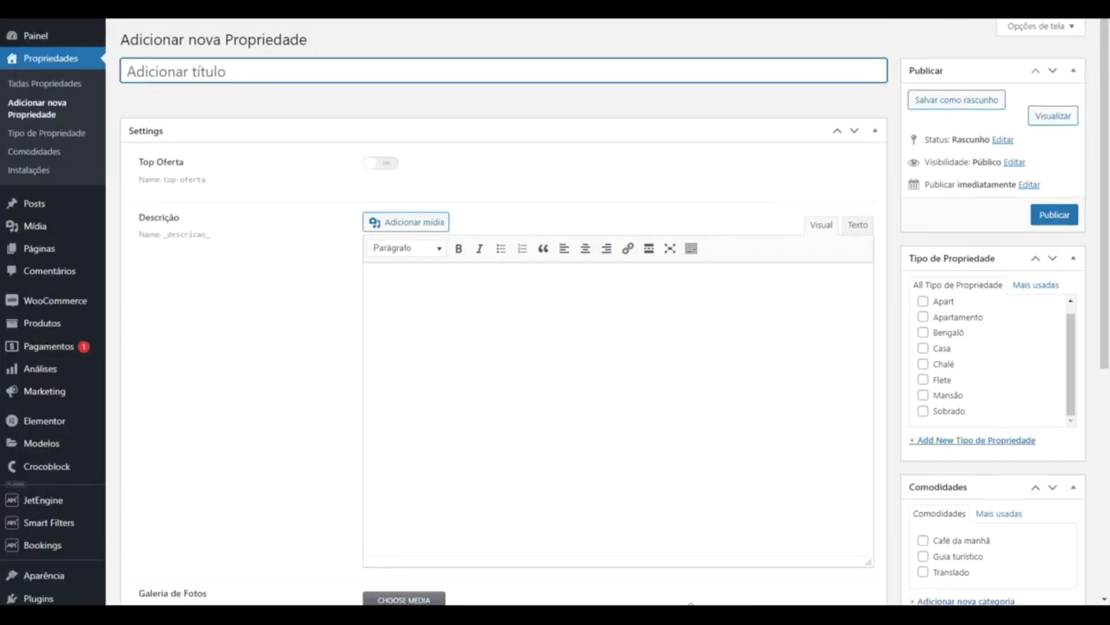
{"action": "scroll", "coordinate": [729, 543], "scroll_direction": "down", "scroll_amount": 6}
{"action": "scroll", "coordinate": [964, 523], "scroll_direction": "up", "scroll_amount": 1}
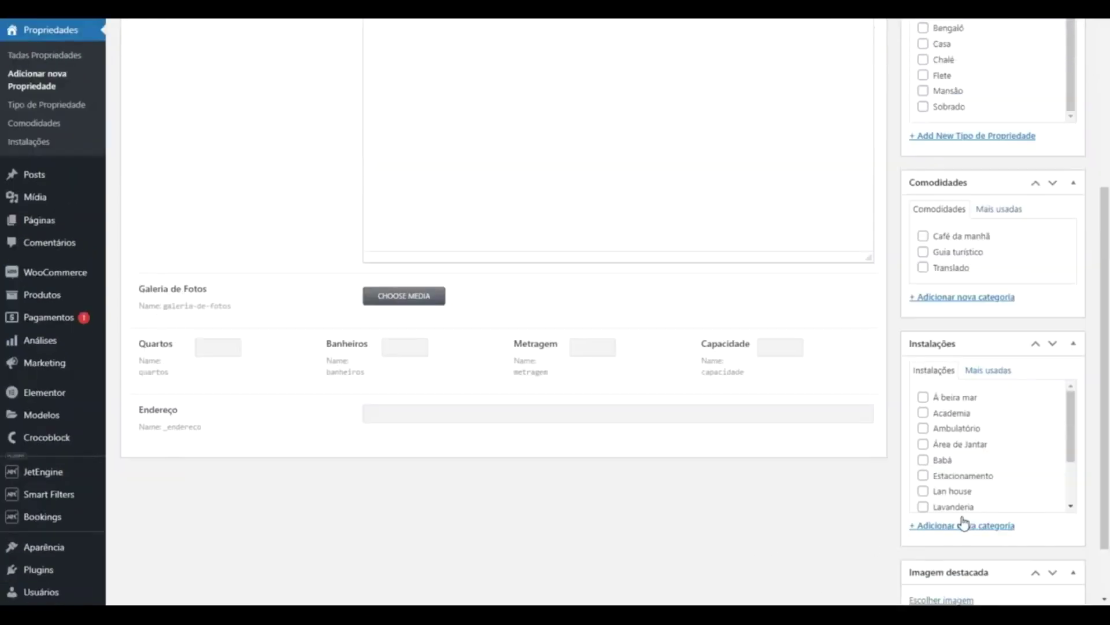
{"action": "scroll", "coordinate": [926, 520], "scroll_direction": "up", "scroll_amount": 8}
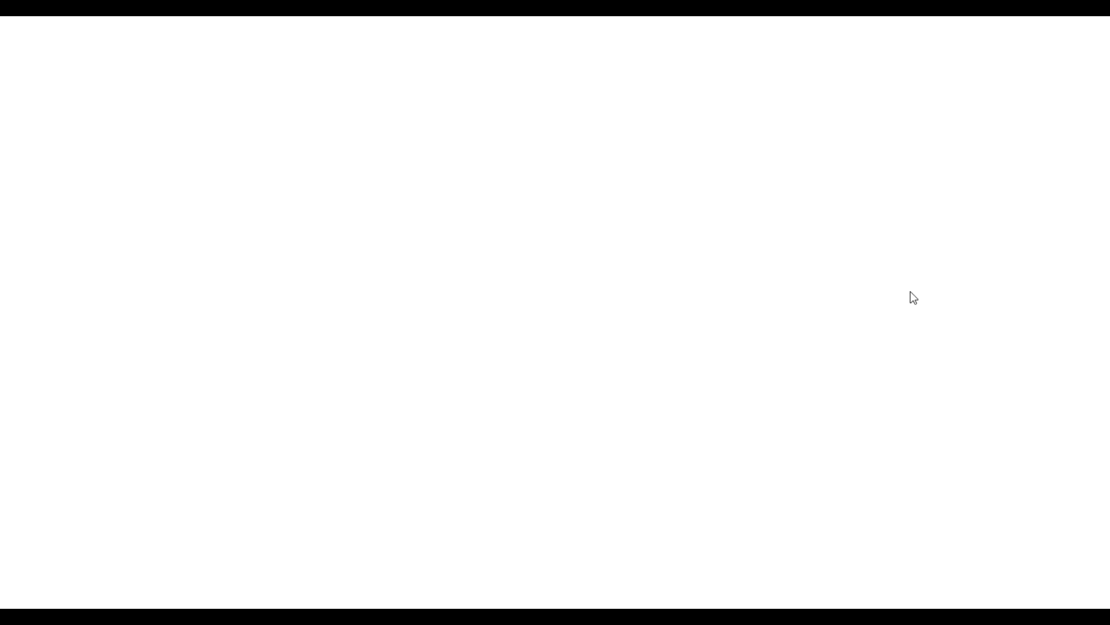